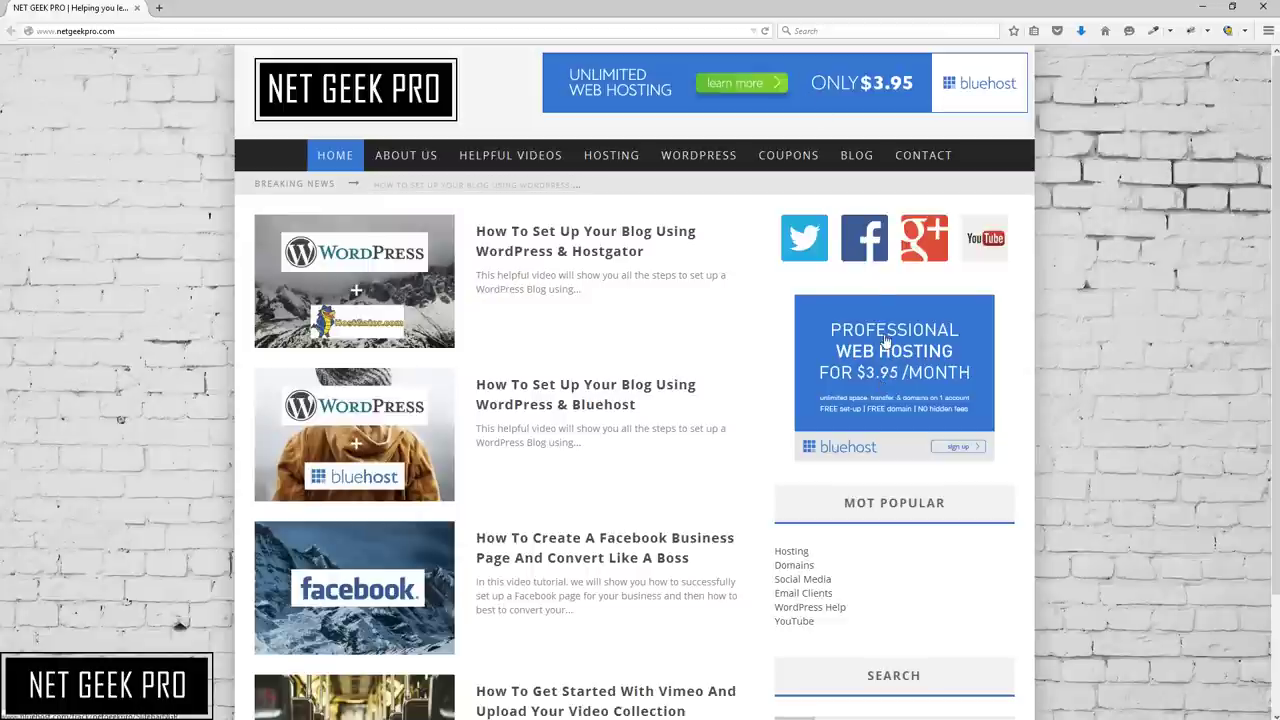
- Open the Bluehost offer, highlight the $3.95/month price and FREE Domain, then start signing up
click(885, 342)
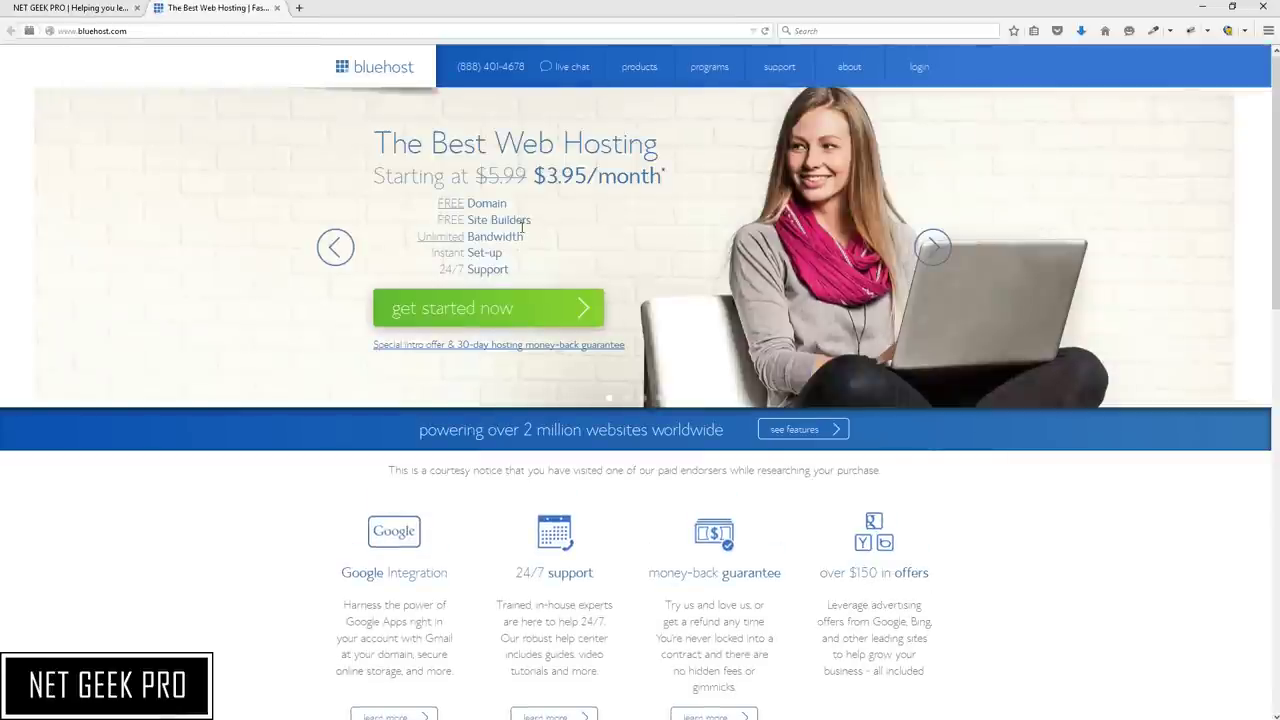
double_click(553, 173)
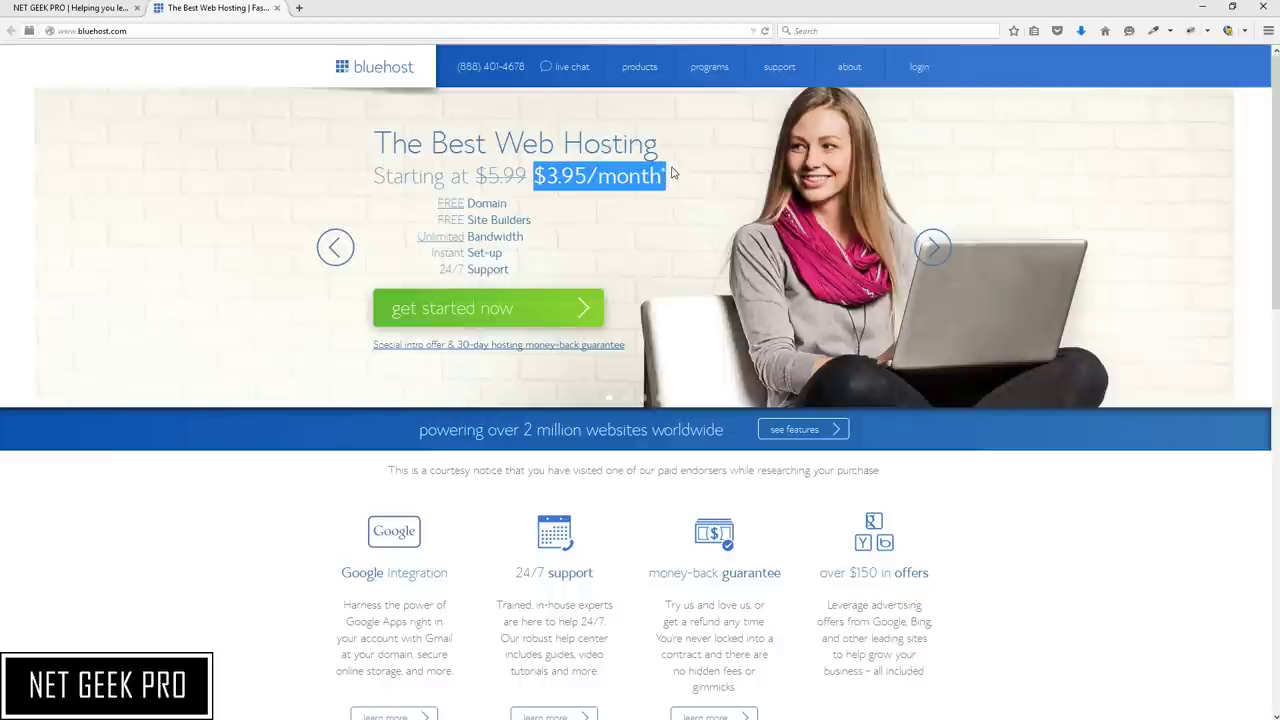
drag(508, 204, 438, 210)
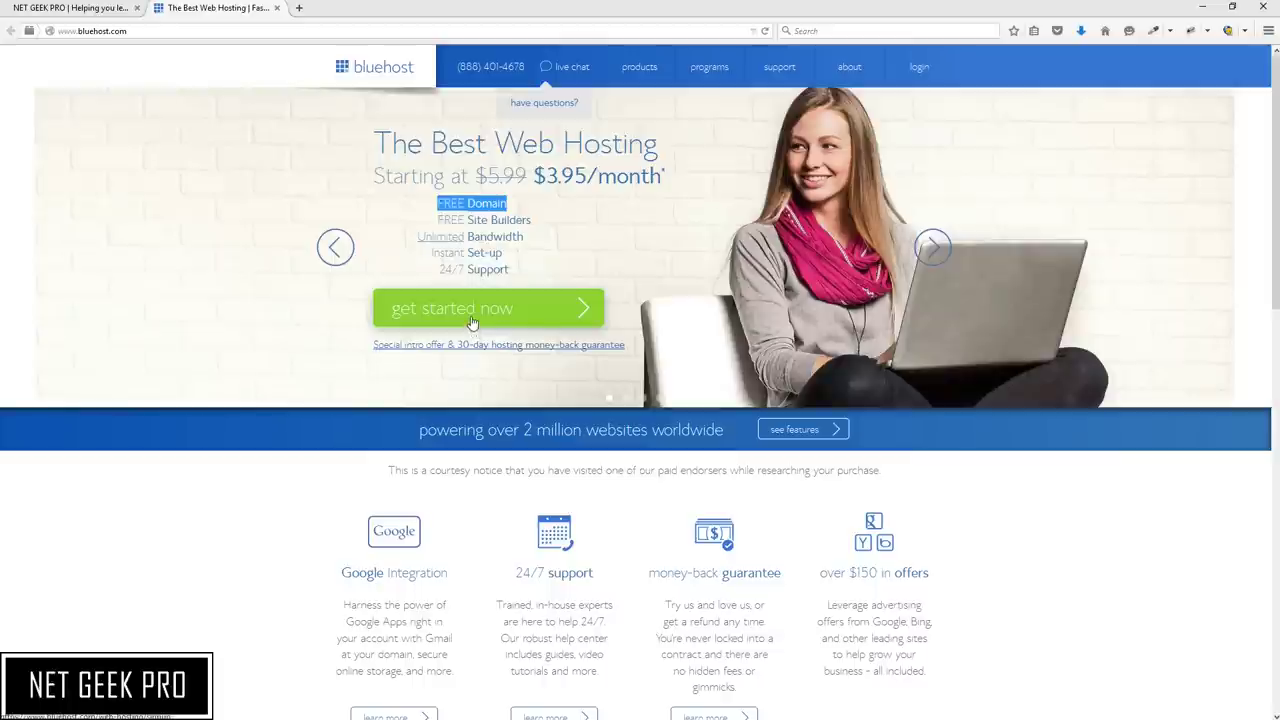
click(472, 322)
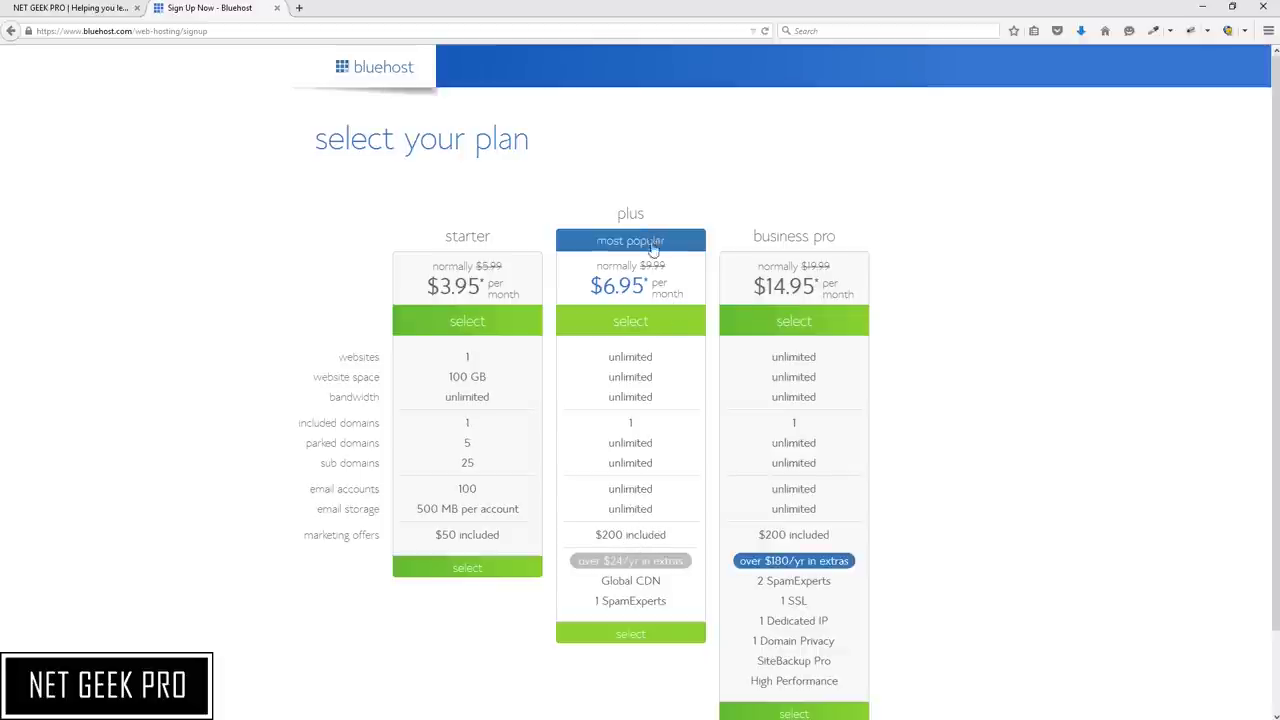
- Select the Plus plan at $6.95 per month
click(640, 636)
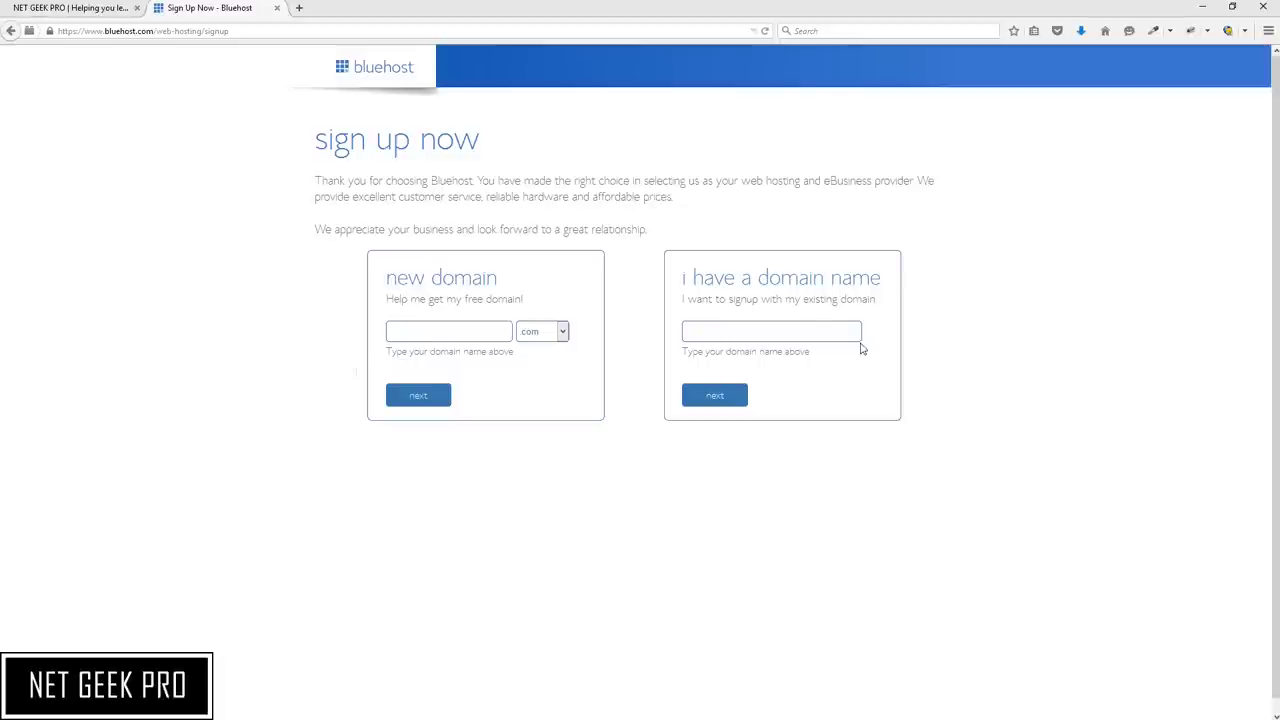
- Enter netgeekpro as a new .com domain and check whether it is available
click(701, 330)
click(445, 333)
text(net)
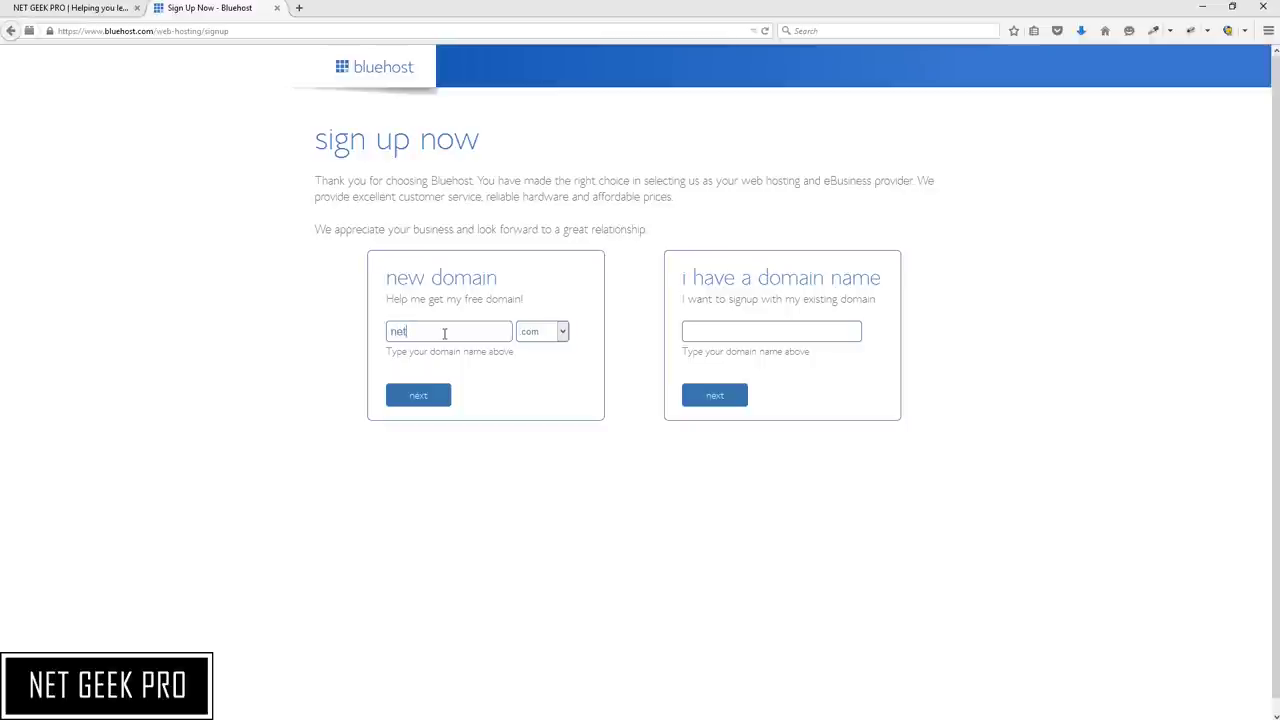
text(geekpro)
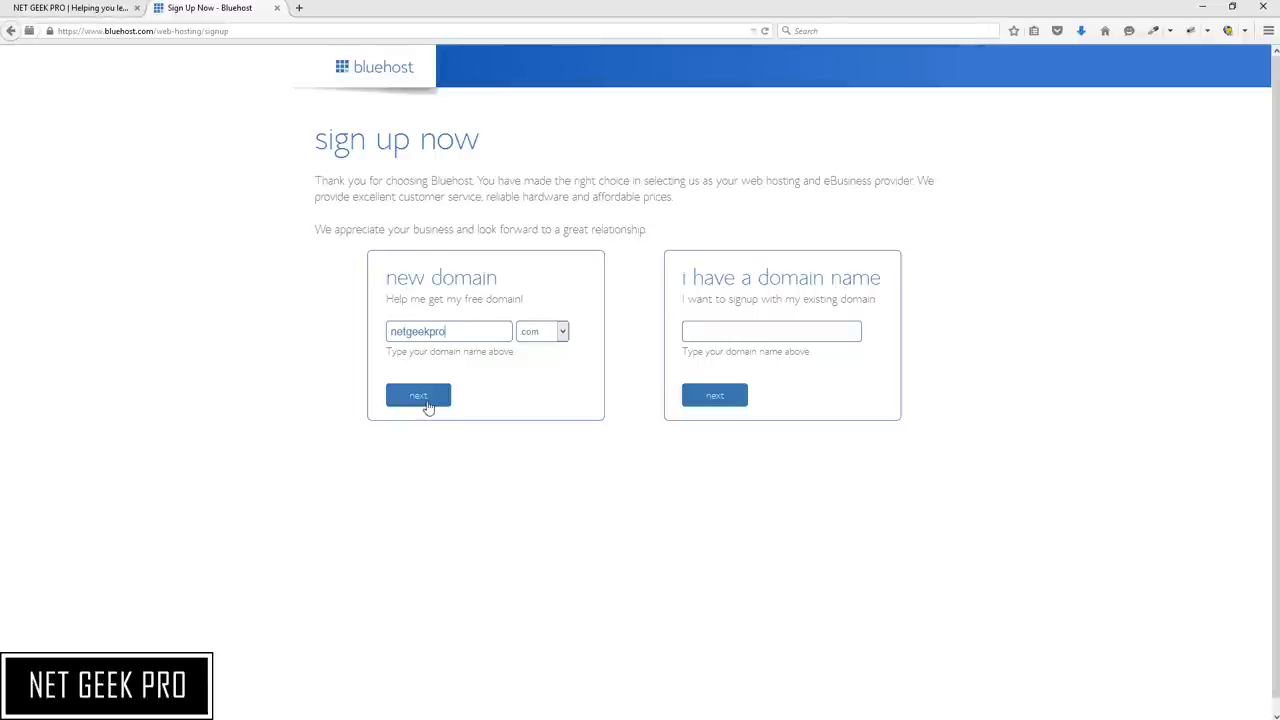
click(428, 407)
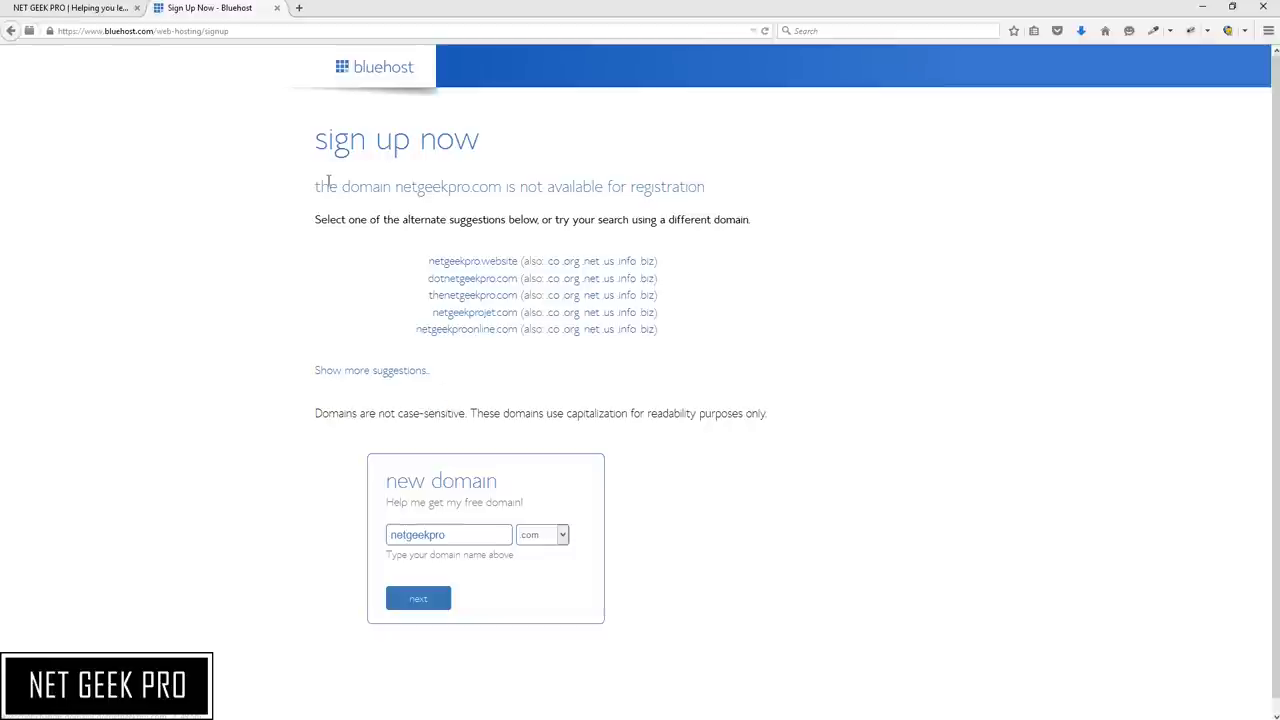
- Note that netgeekpro.com is unavailable and choose the suggested netgeekproonline.com instead
drag(316, 187, 704, 196)
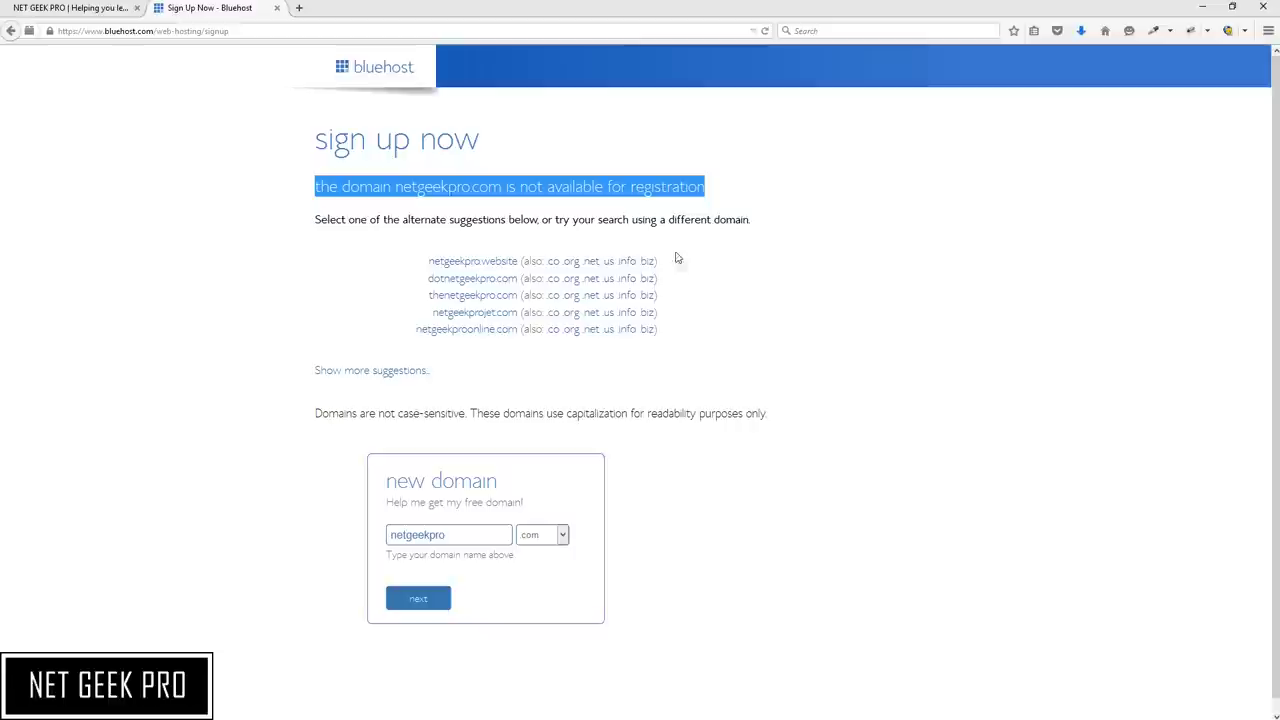
click(721, 235)
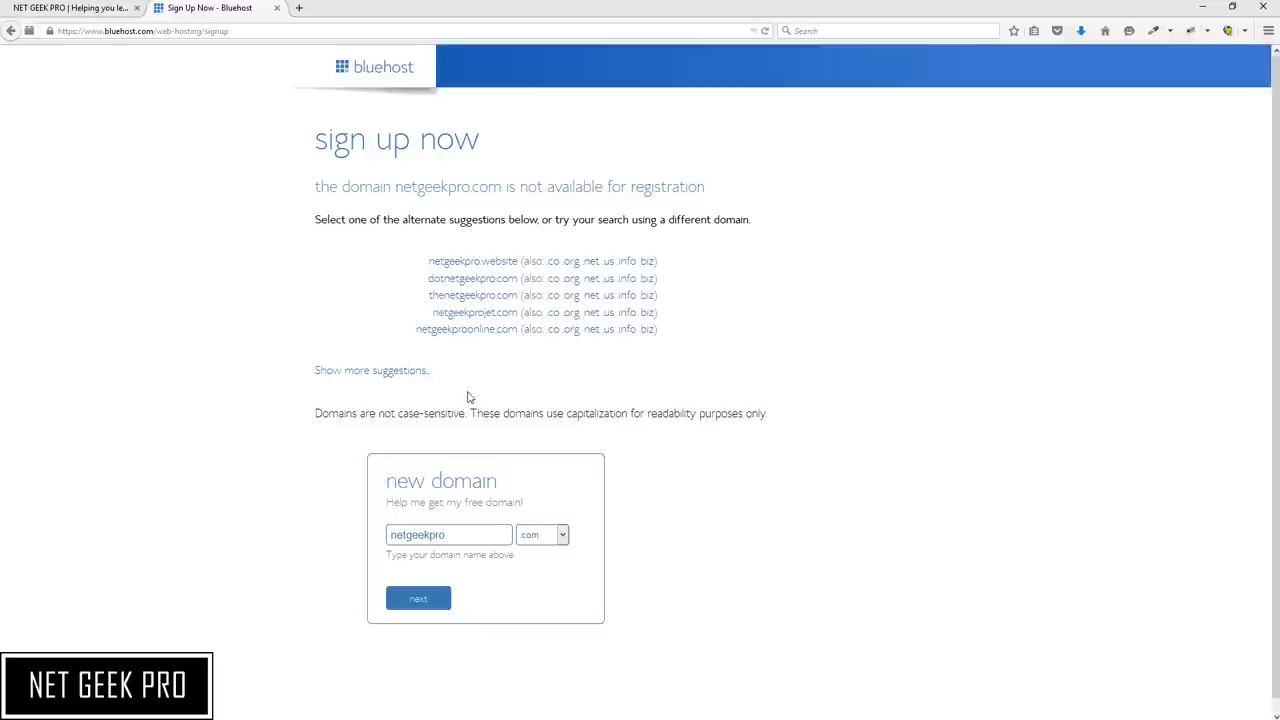
drag(466, 532, 335, 530)
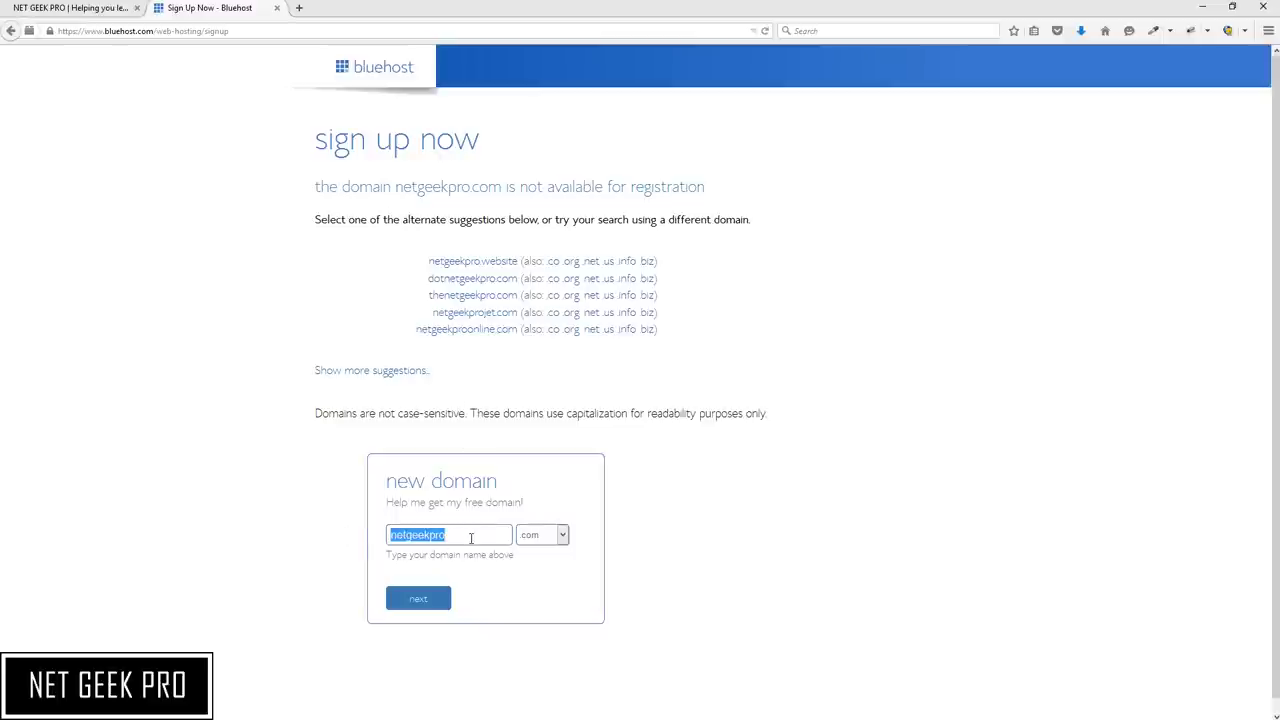
click(468, 330)
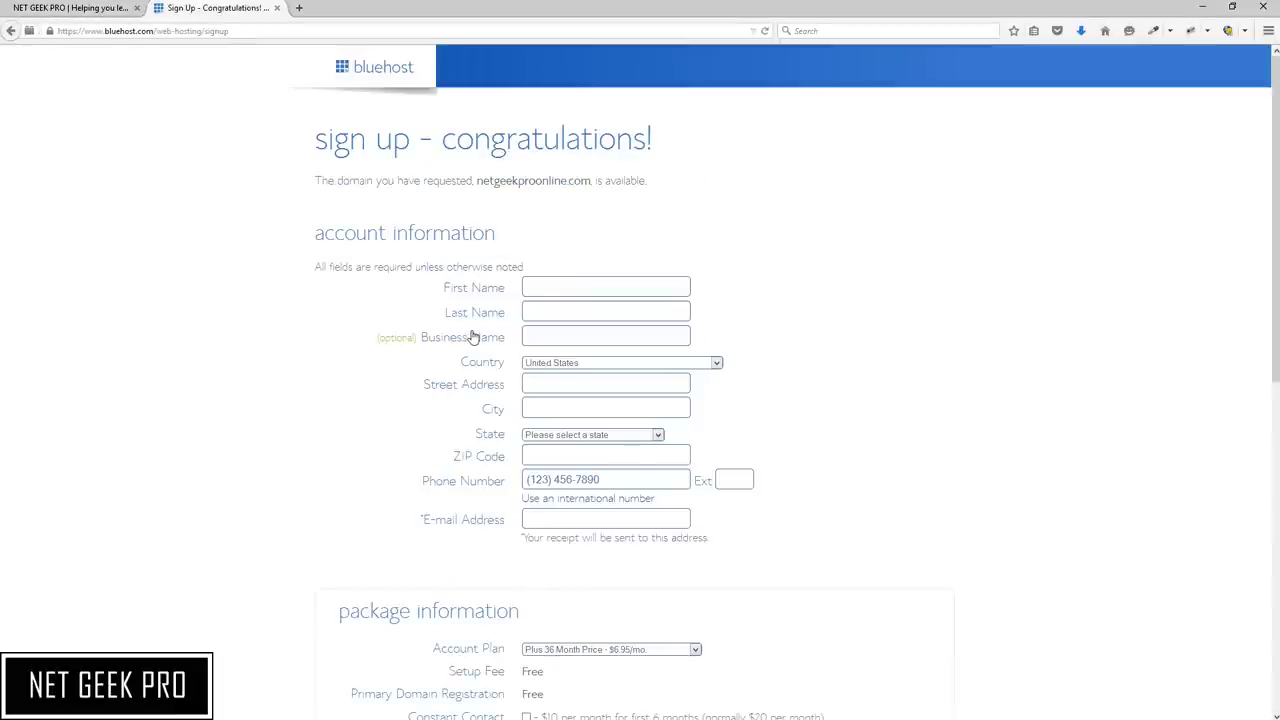
- Highlight the available domain netgeekproonline.com and scroll down to the package information
drag(478, 180, 590, 178)
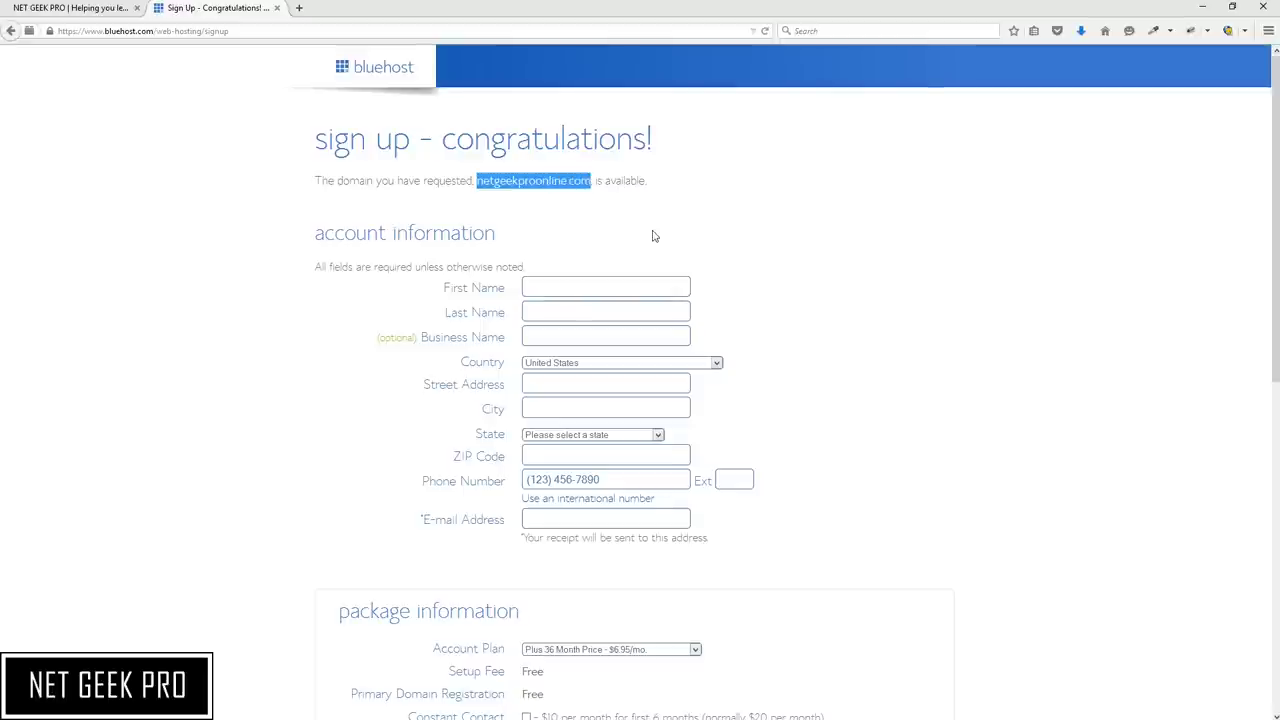
scroll(652, 236, down, 3)
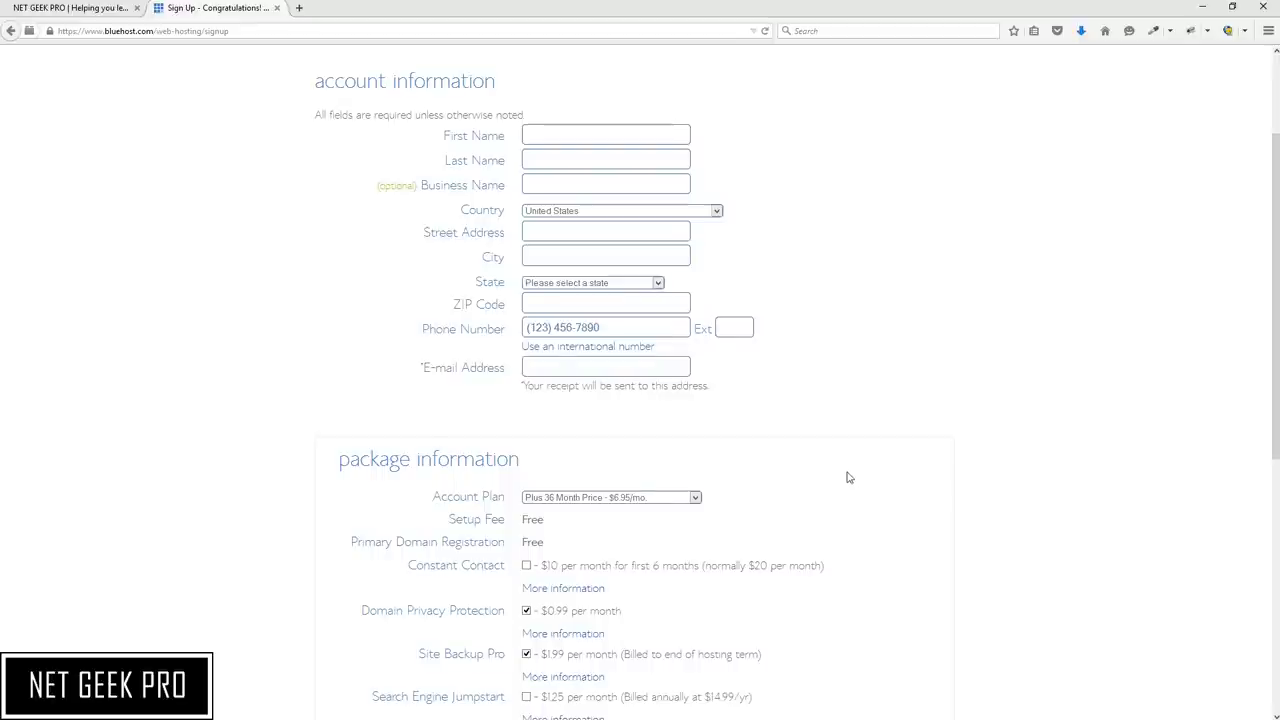
scroll(846, 474, down, 2)
scroll(846, 474, down, 1)
scroll(843, 472, down, 1)
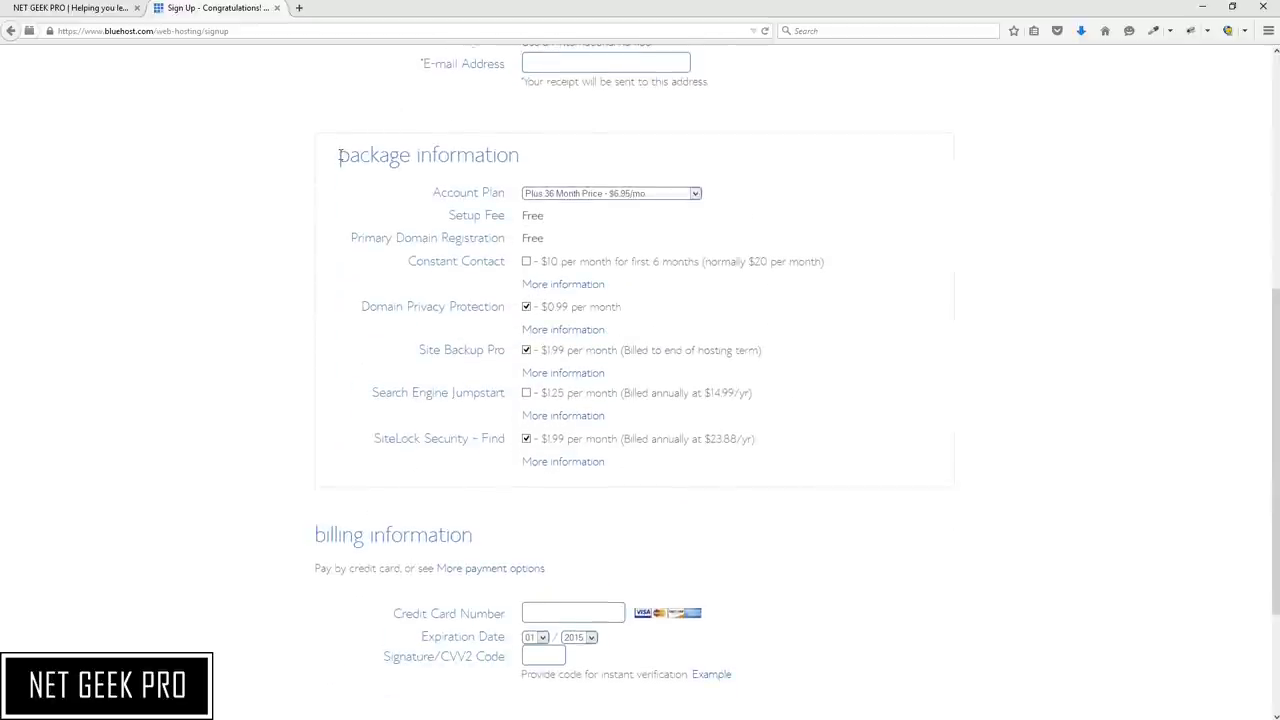
- Keep the Plus 36 Month plan, noting the free setup fee and free domain registration
drag(340, 156, 524, 140)
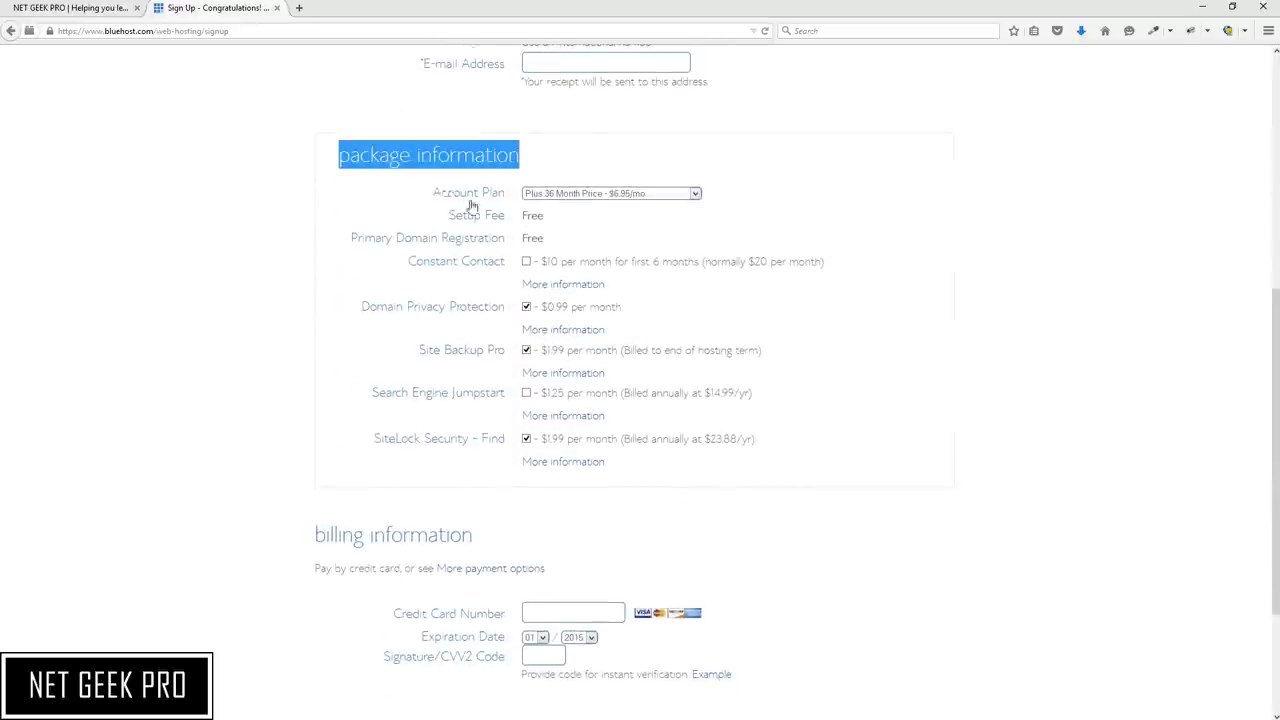
click(665, 195)
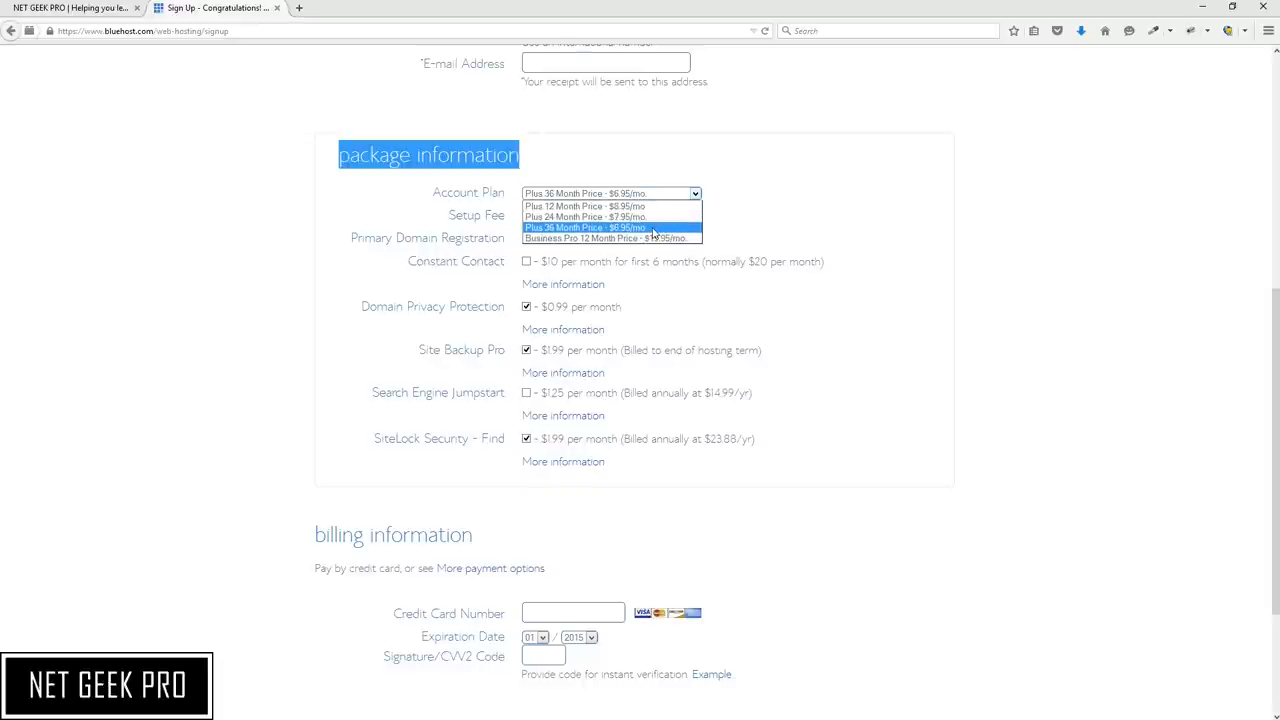
click(650, 228)
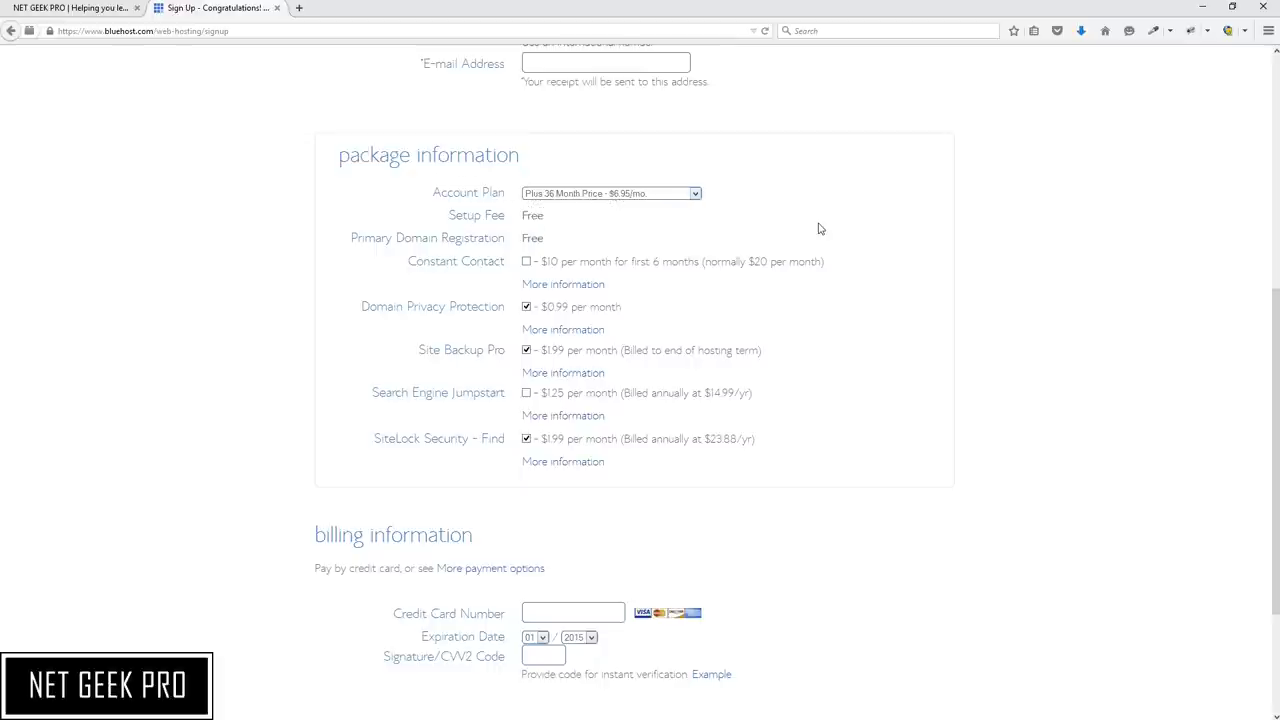
drag(522, 216, 550, 217)
drag(523, 238, 563, 241)
- Uncheck the Domain Privacy Protection, Site Backup Pro and SiteLock Security add-ons
click(526, 308)
click(526, 351)
click(527, 439)
- Reveal more payment options, try PayPal, then return to Pay by Credit Card
scroll(628, 333, down, 3)
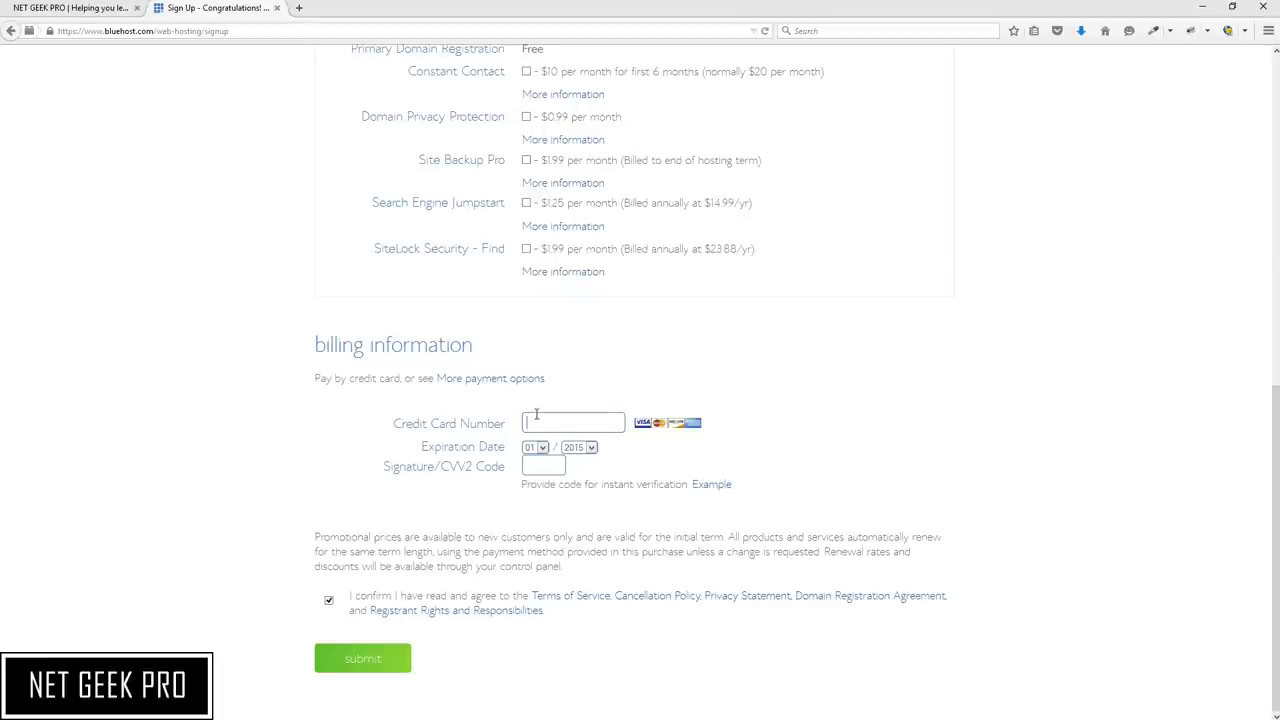
click(493, 382)
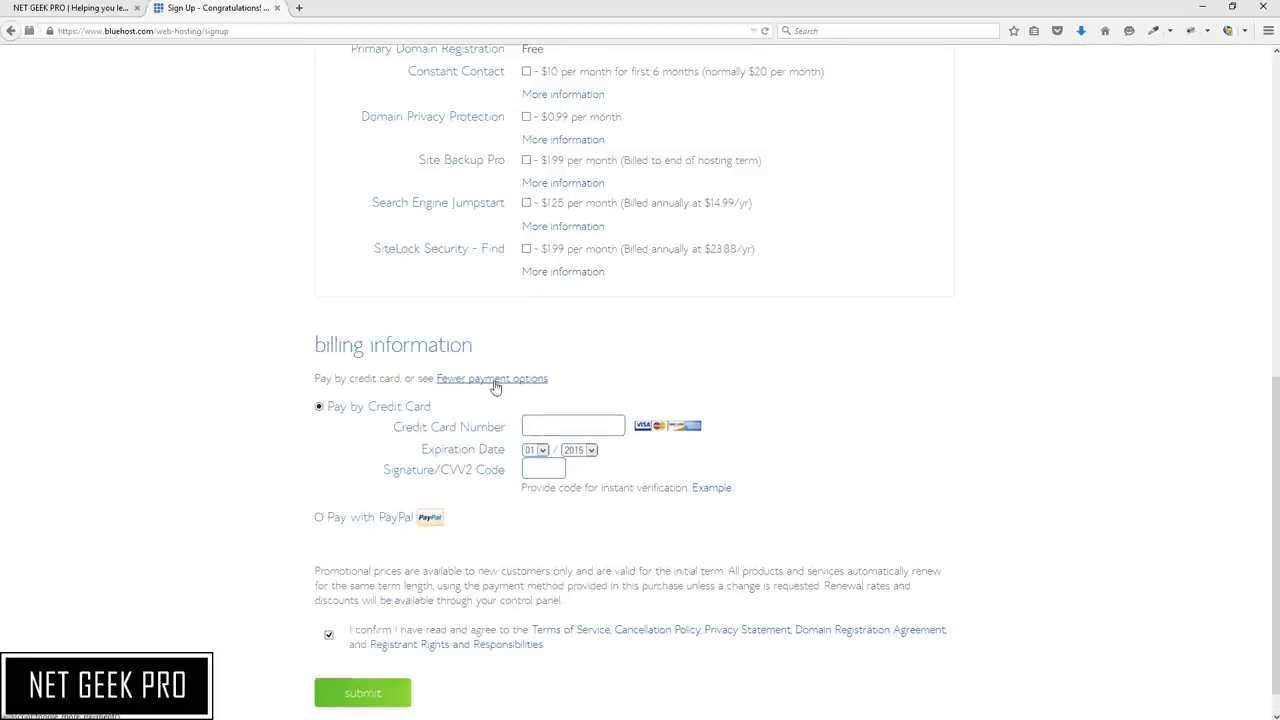
click(319, 518)
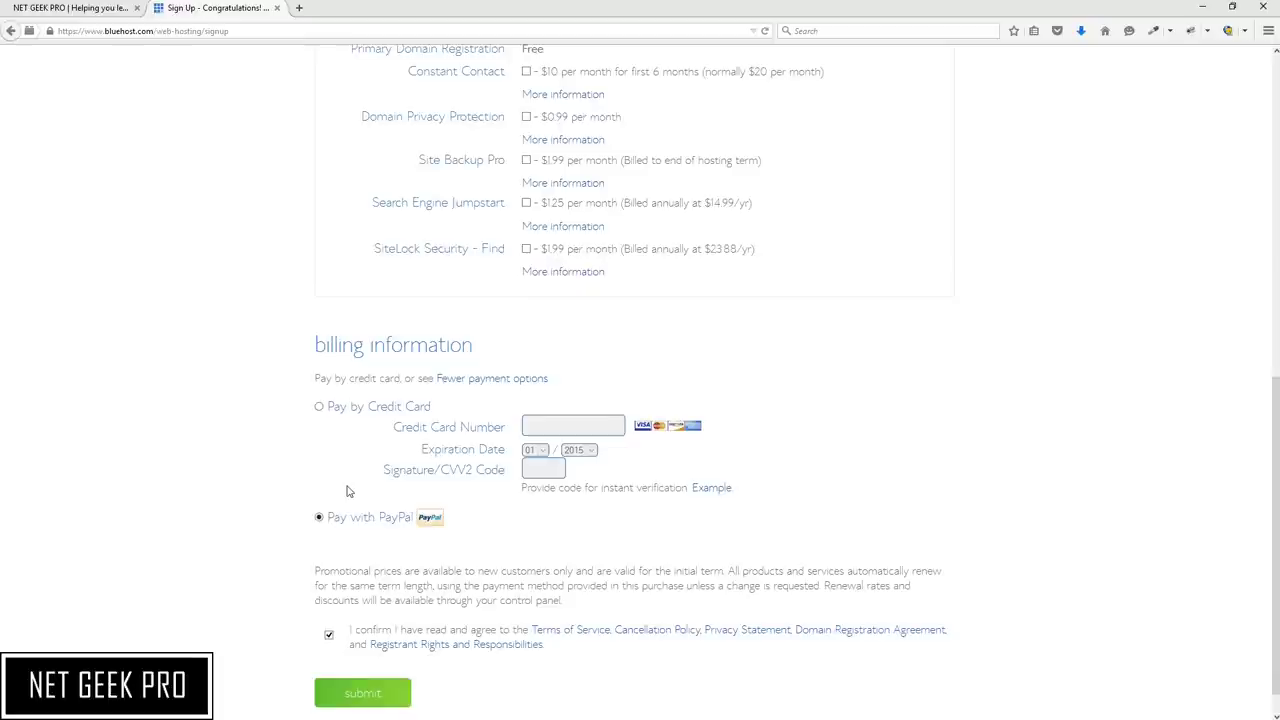
click(320, 408)
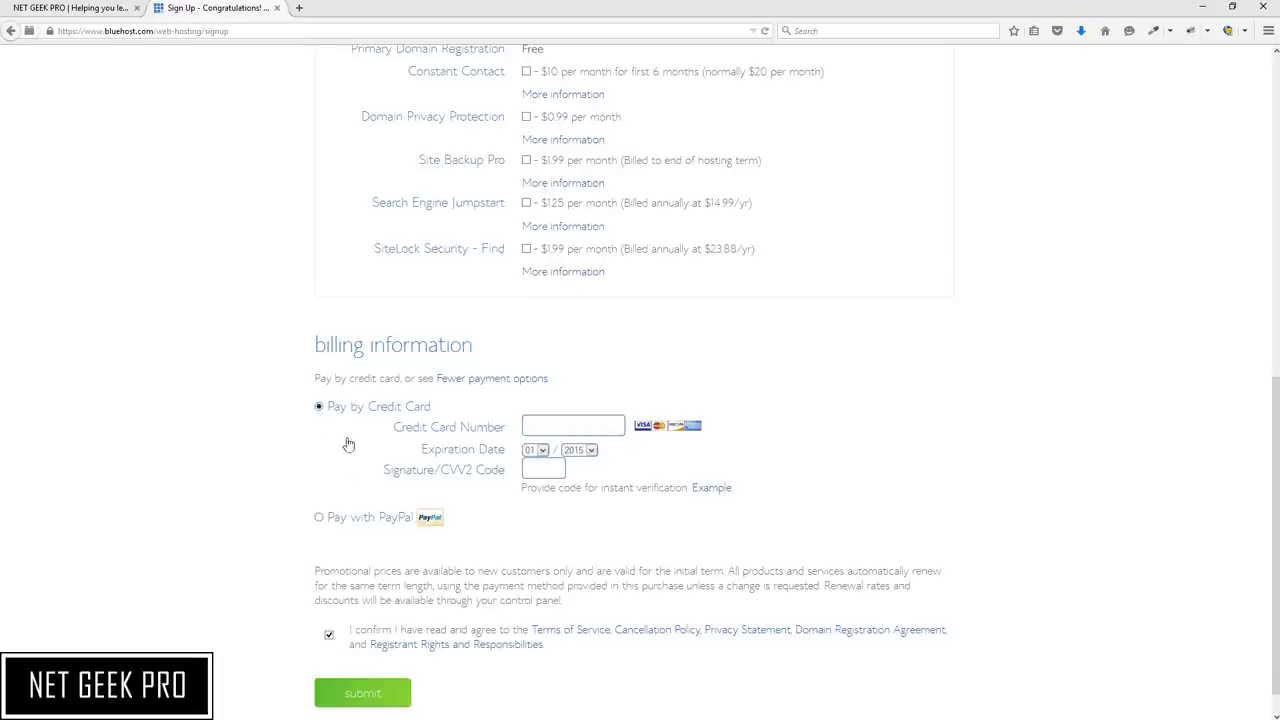
- Uncheck and re-check the terms-of-service agreement so it stays confirmed
scroll(548, 502, down, 1)
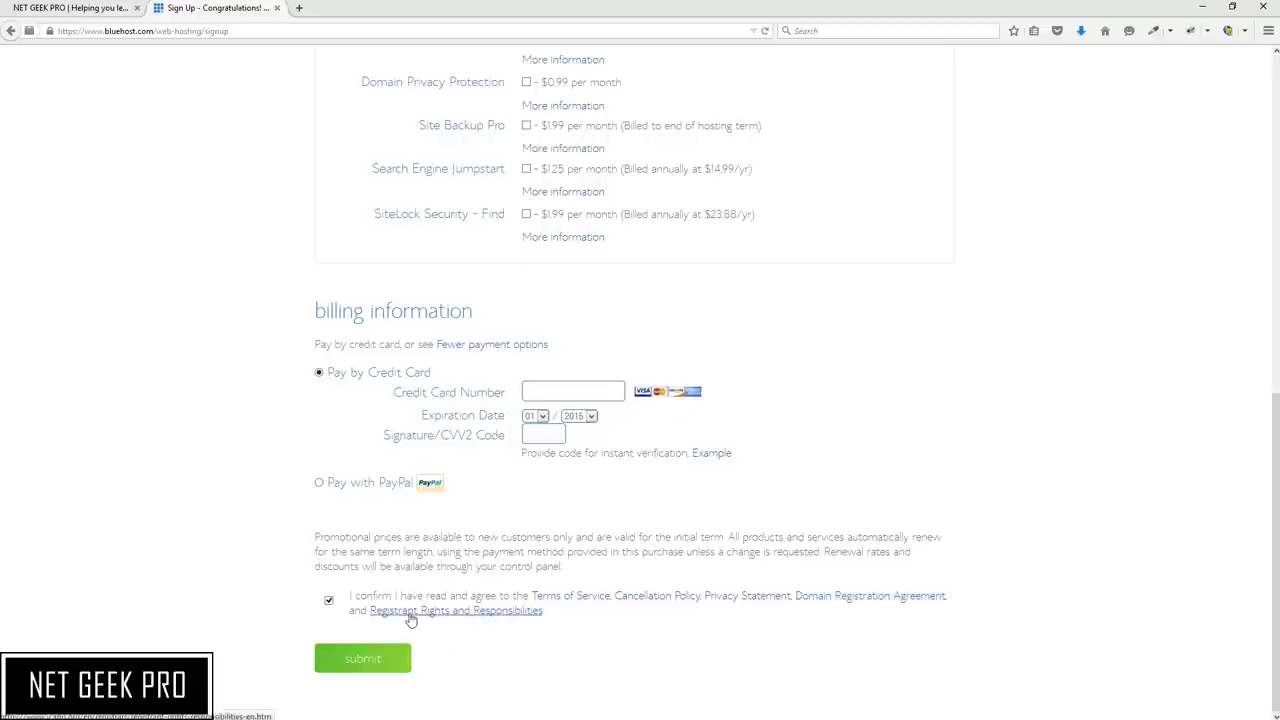
click(330, 602)
click(331, 605)
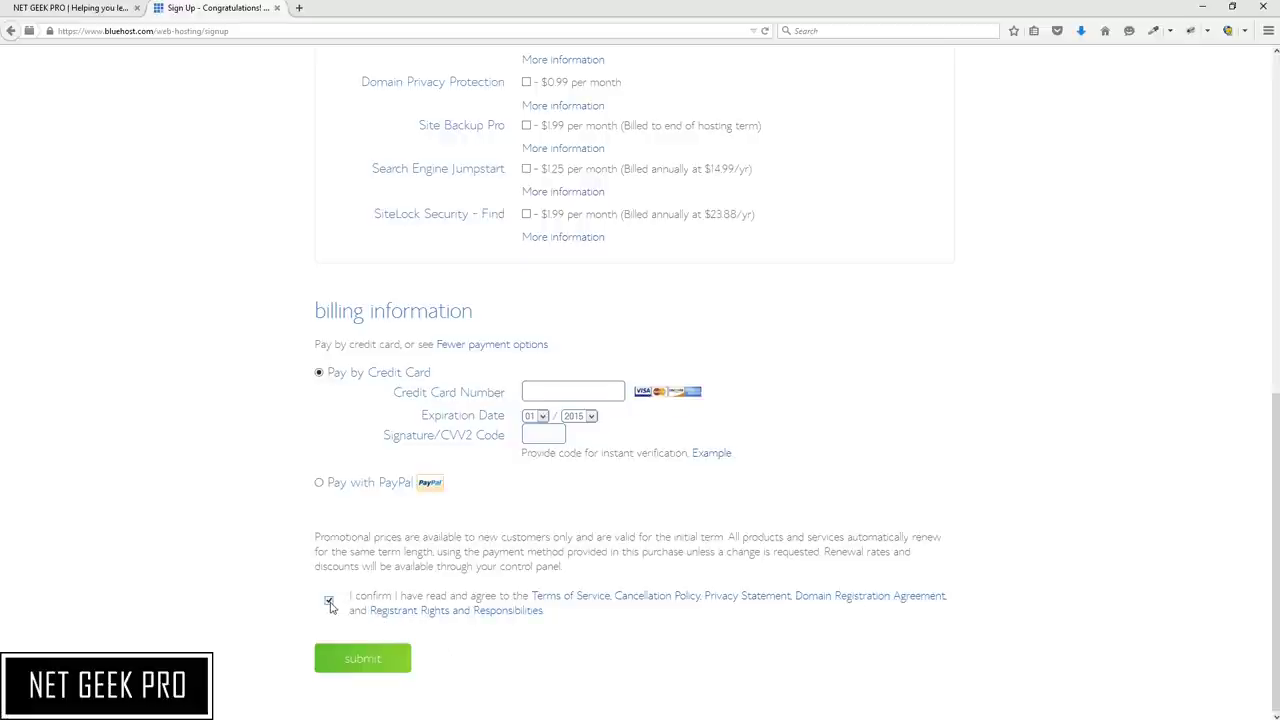
- Submit the sign-up form and scroll through the upgrade offers, all left unchecked
click(362, 659)
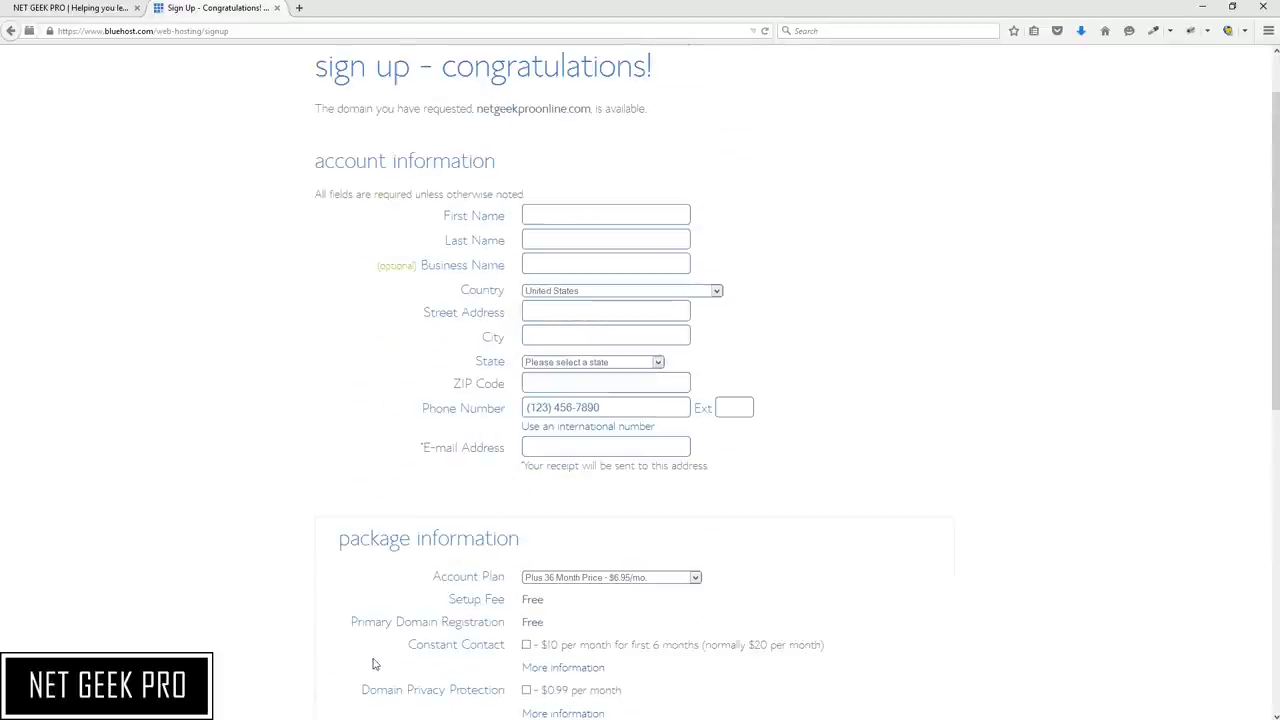
scroll(373, 663, down, 6)
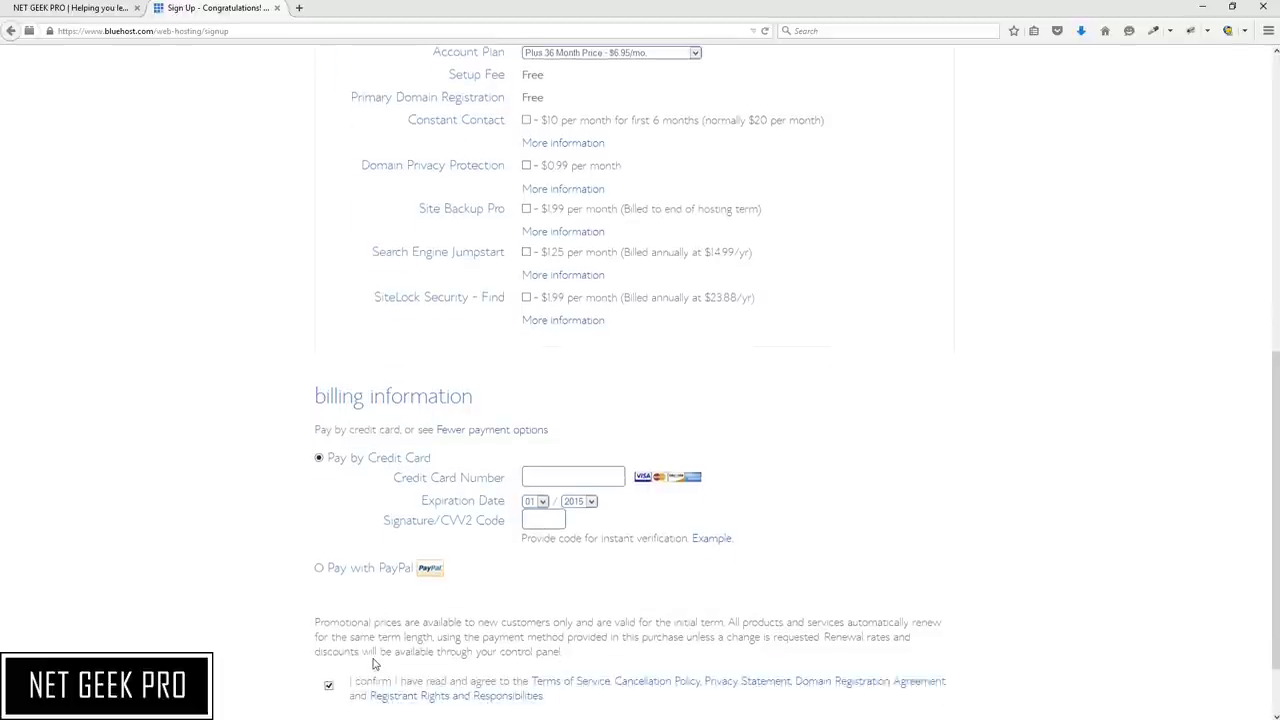
scroll(373, 663, down, 1)
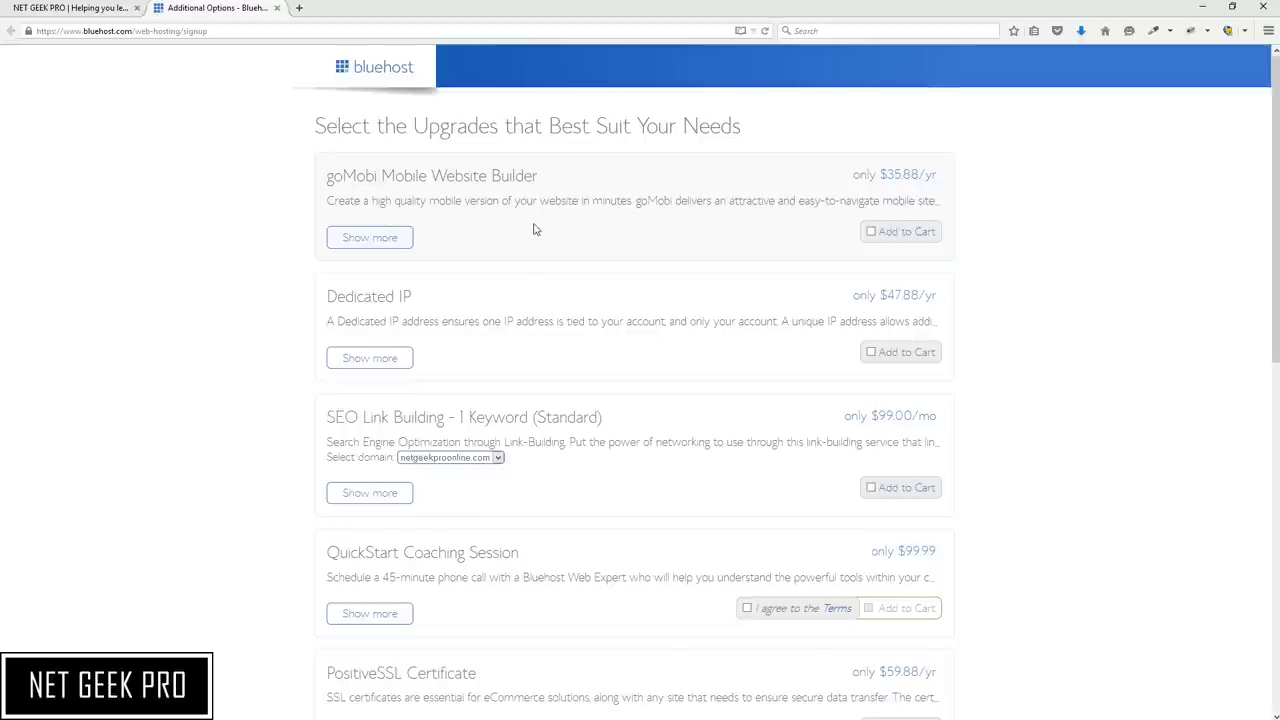
- Complete the order with a $0.00 upgrade total, adding no upgrades
scroll(533, 229, down, 6)
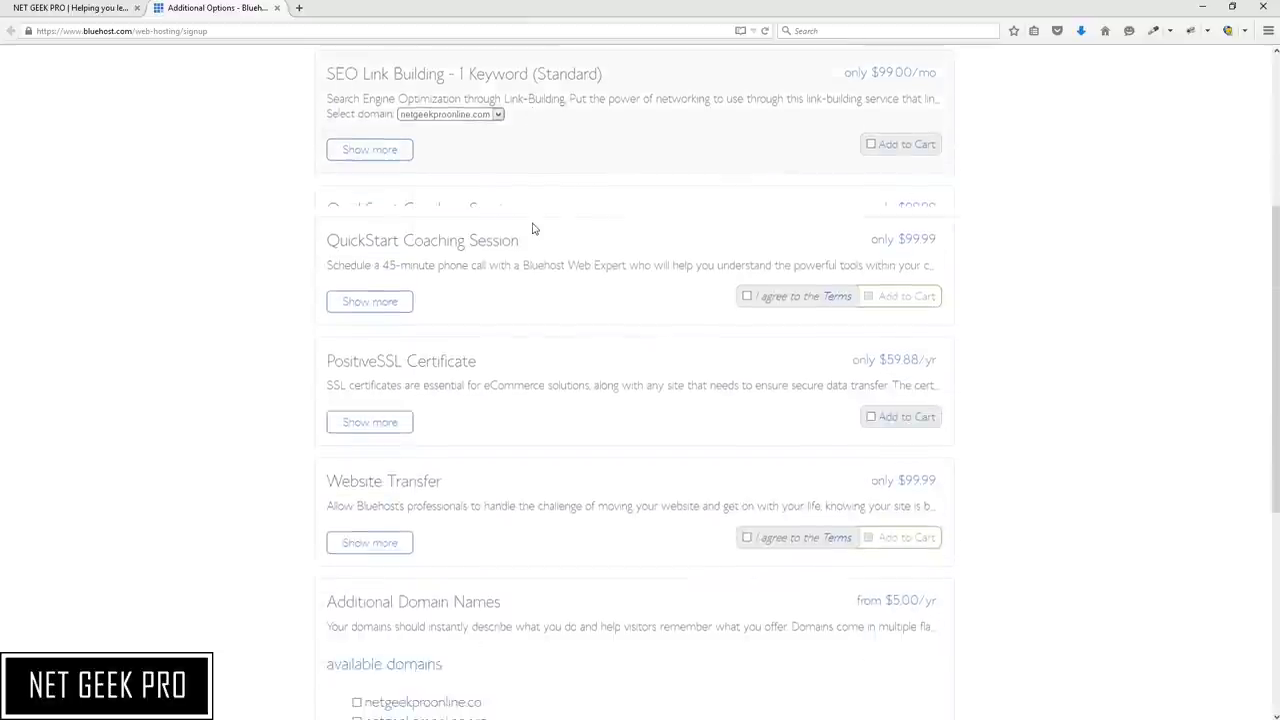
scroll(533, 224, down, 1)
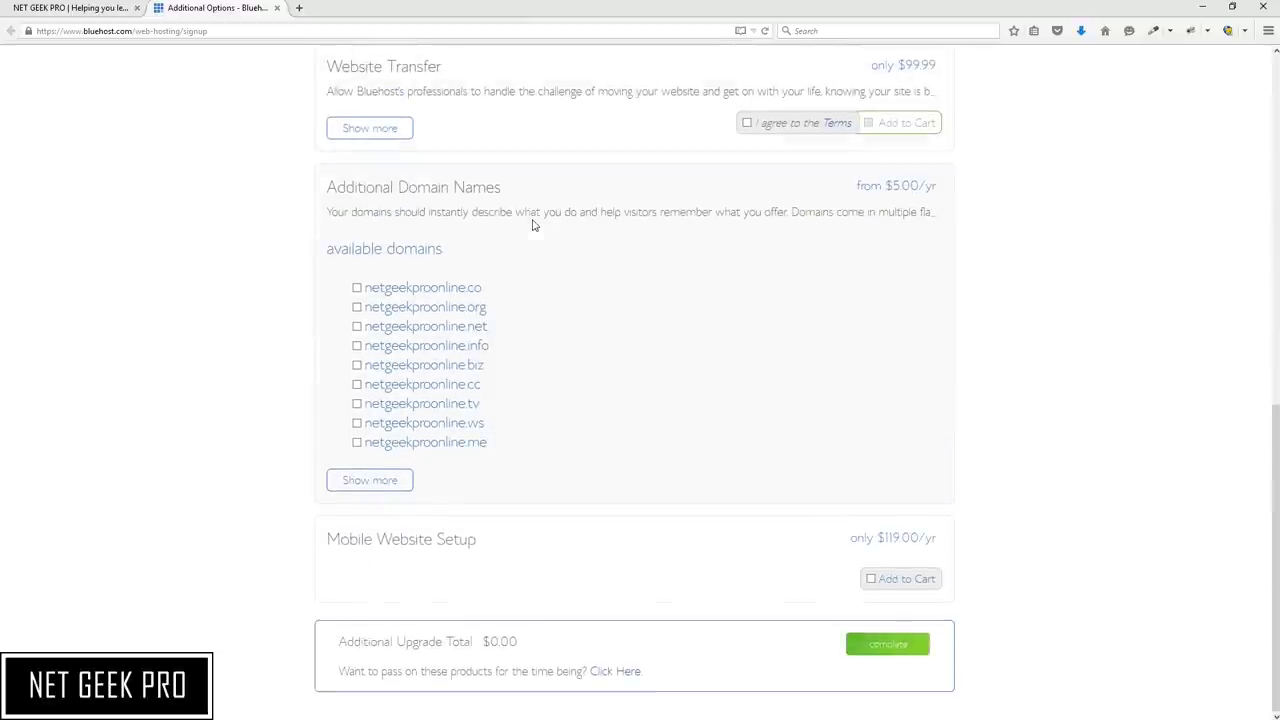
click(889, 645)
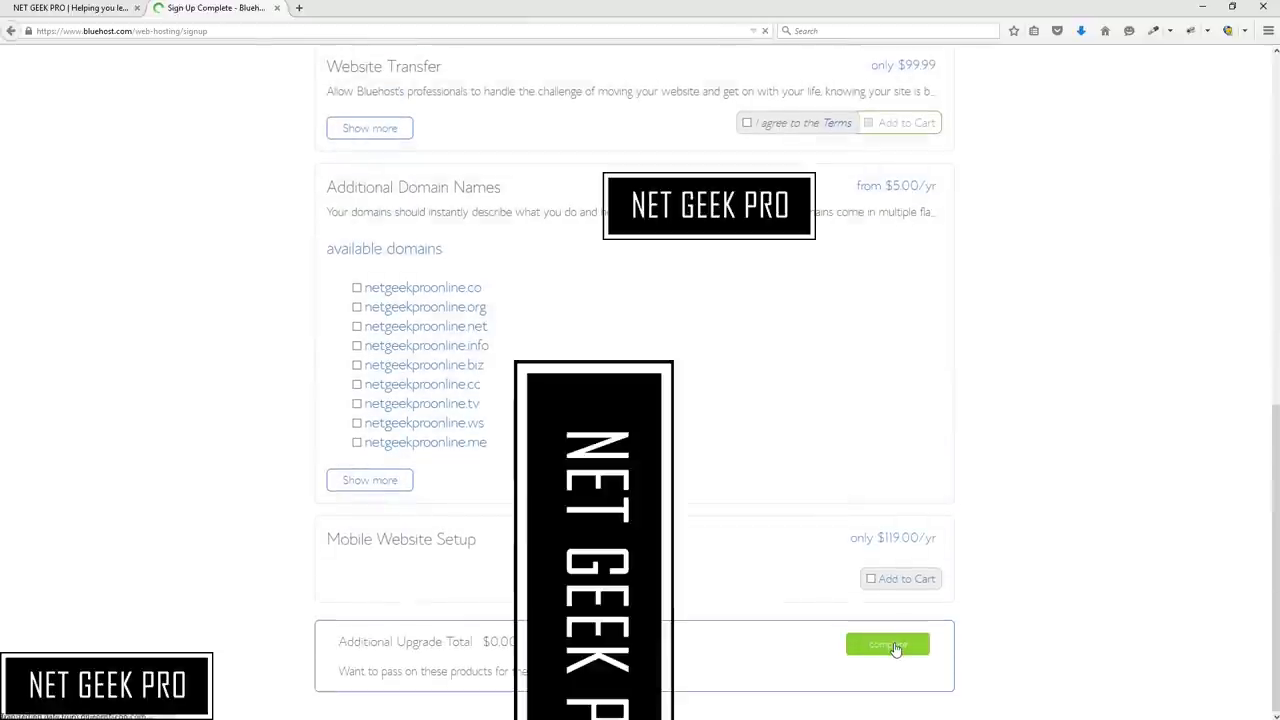
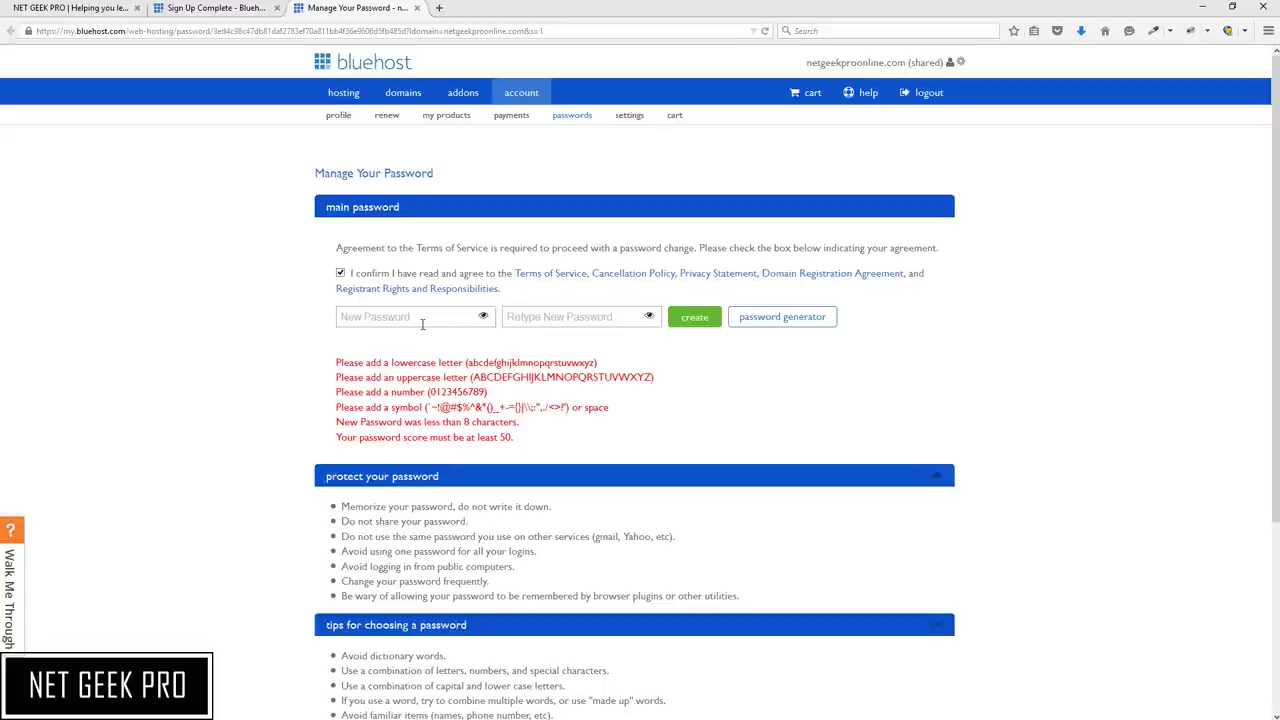
- Enter a new account password meeting the listed requirements, confirm it, and create it
drag(329, 369, 655, 443)
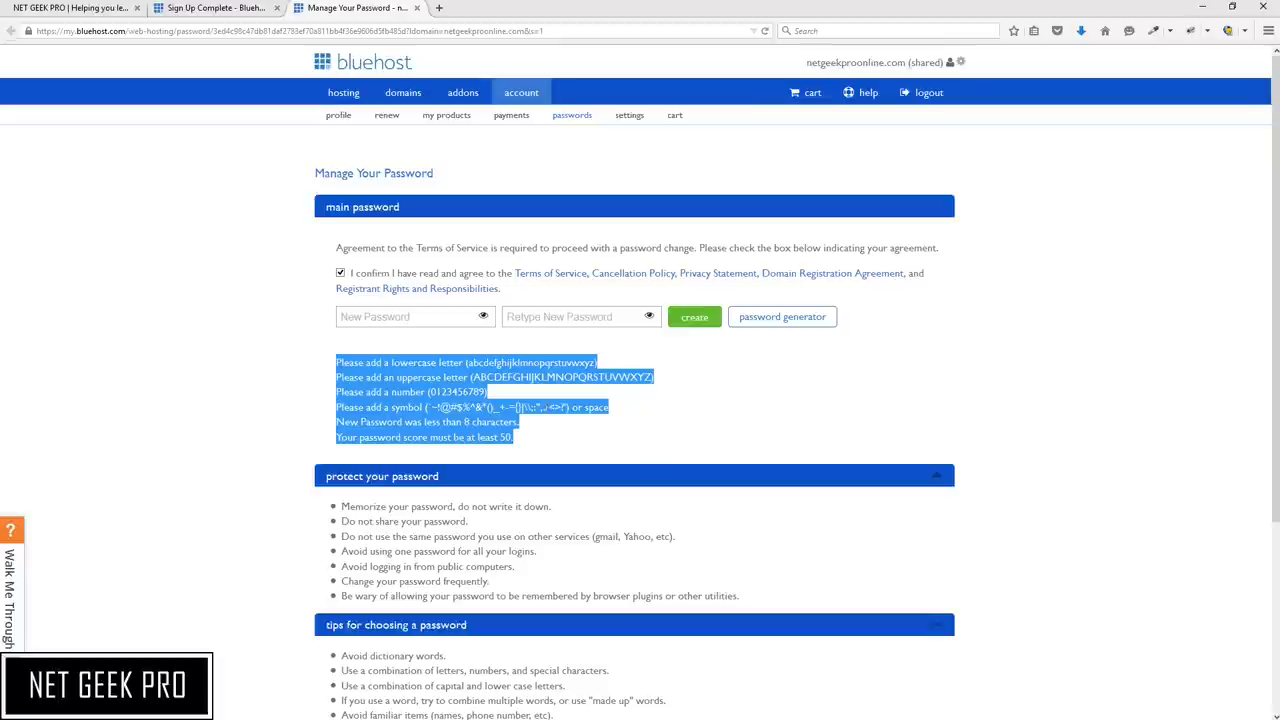
click(431, 368)
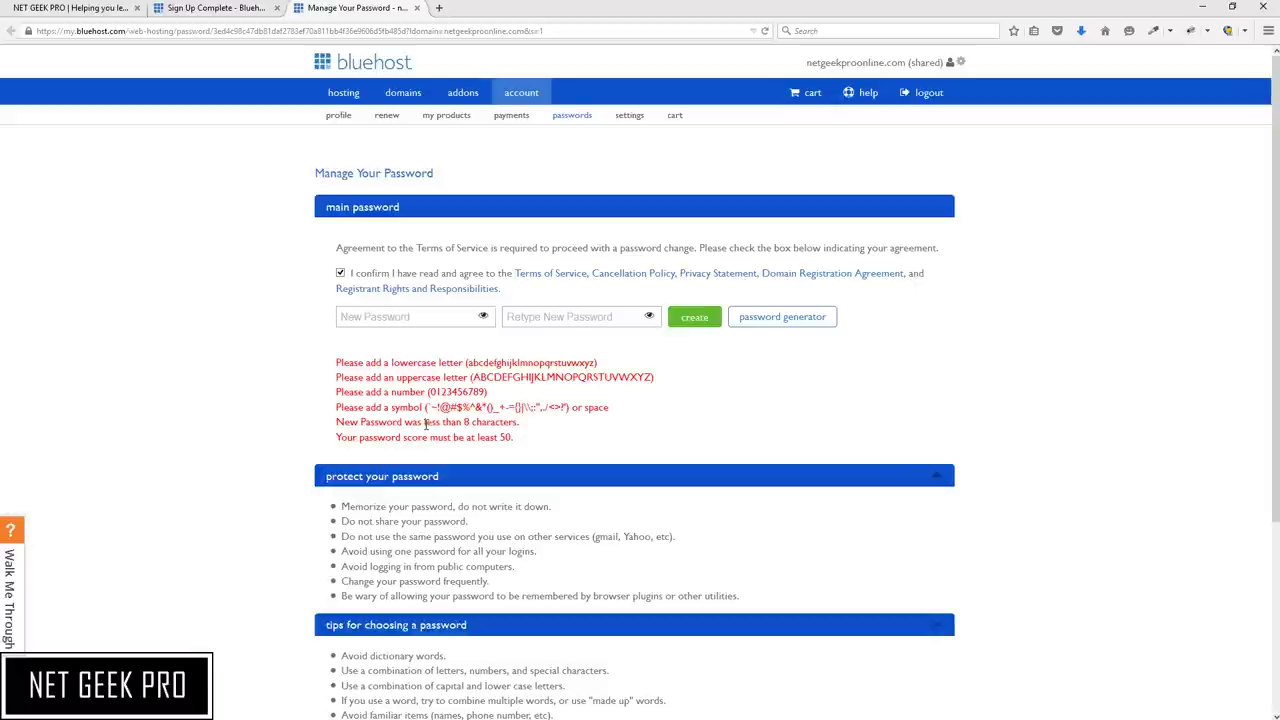
click(390, 319)
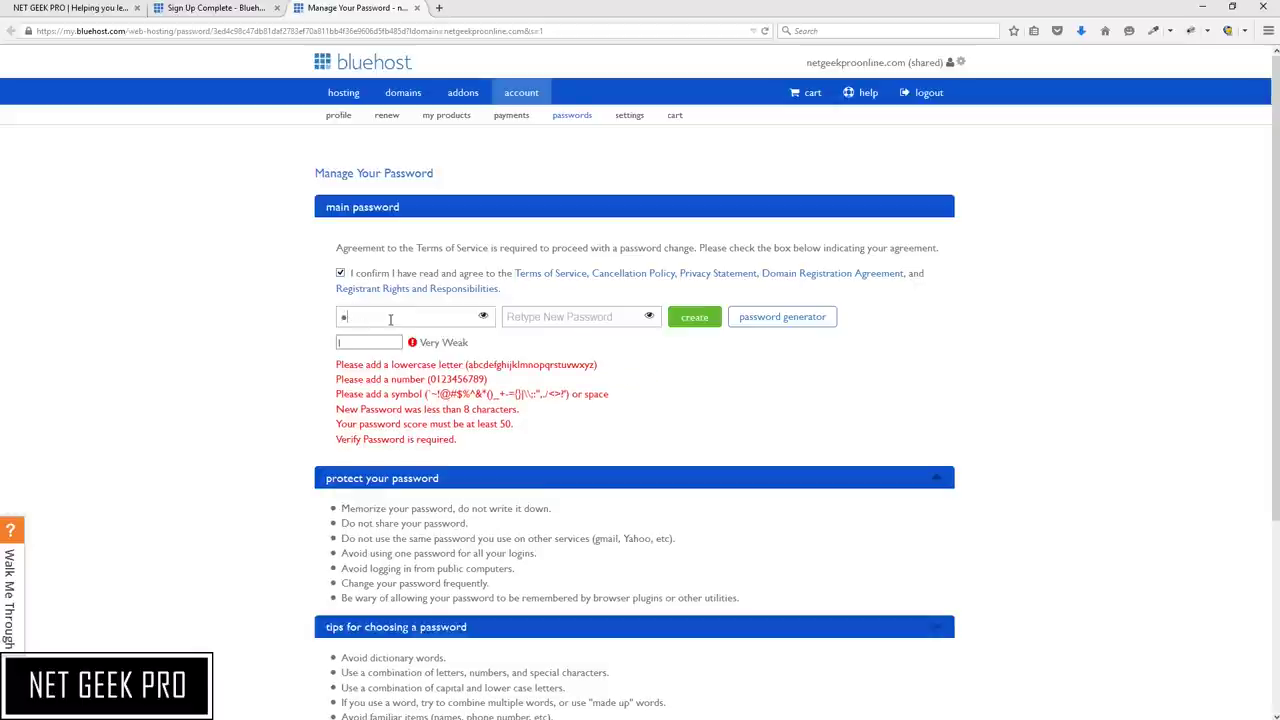
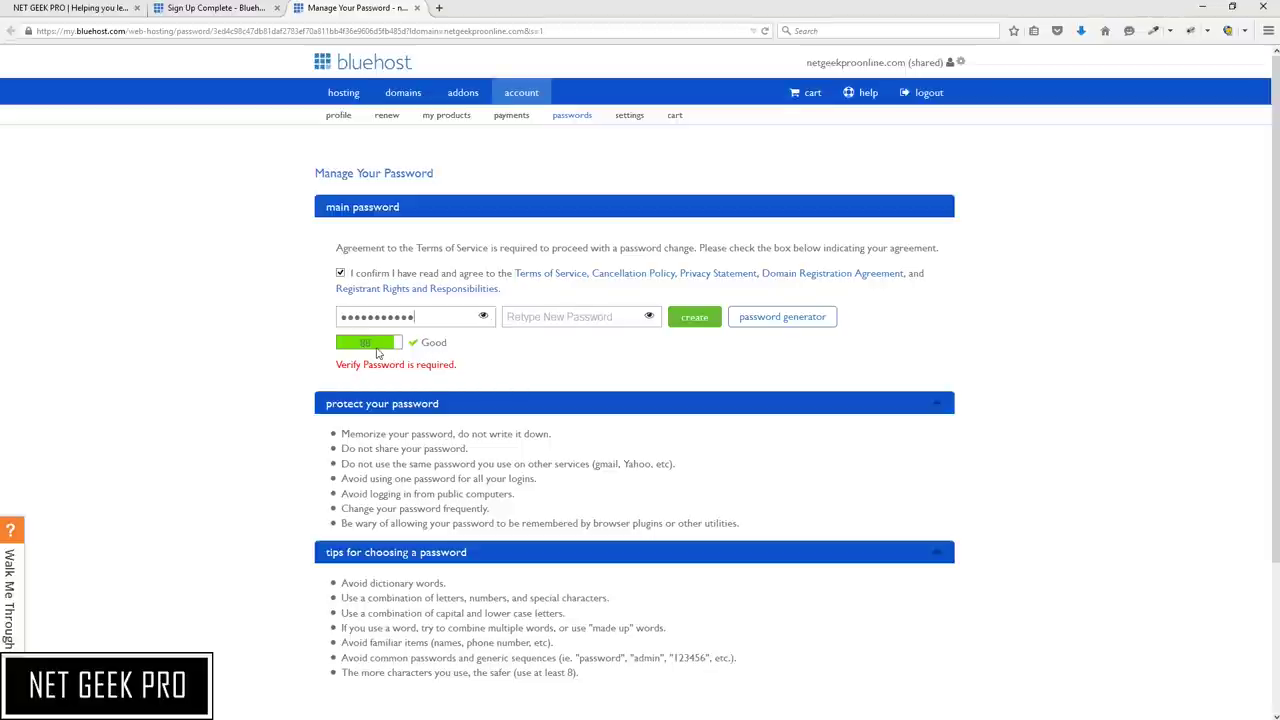
click(557, 319)
text(•••••••••••)
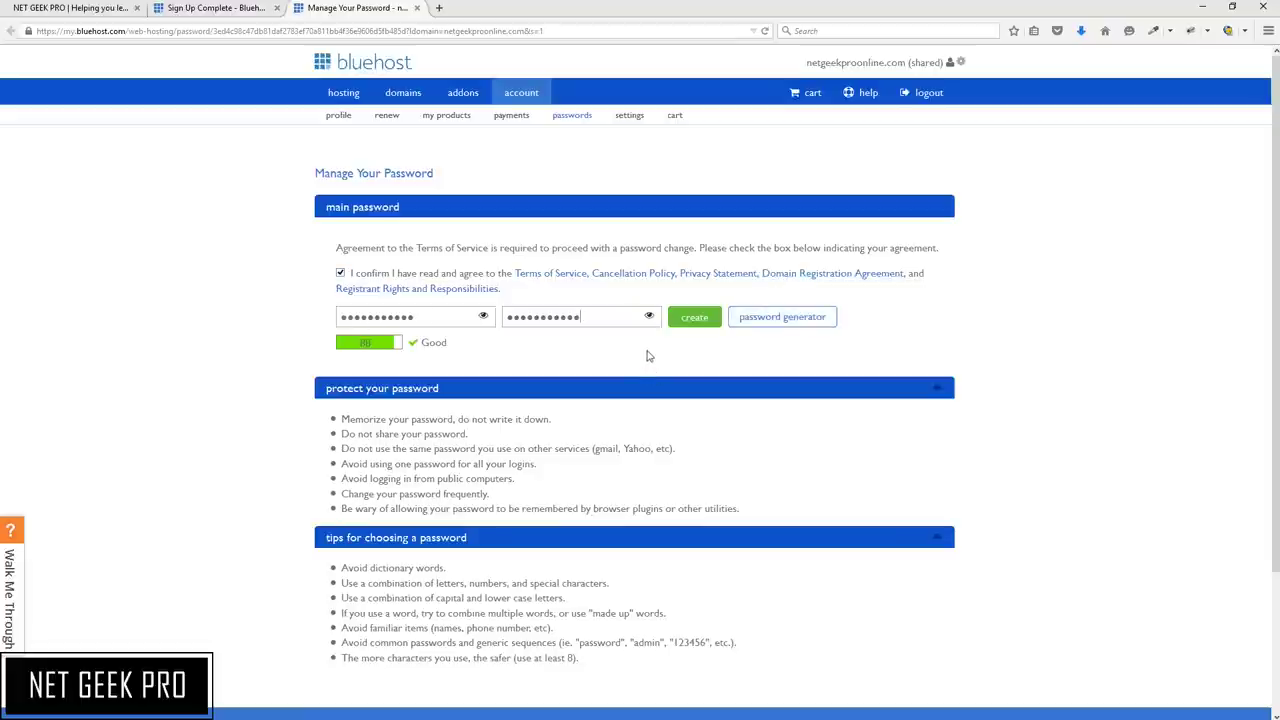
click(699, 330)
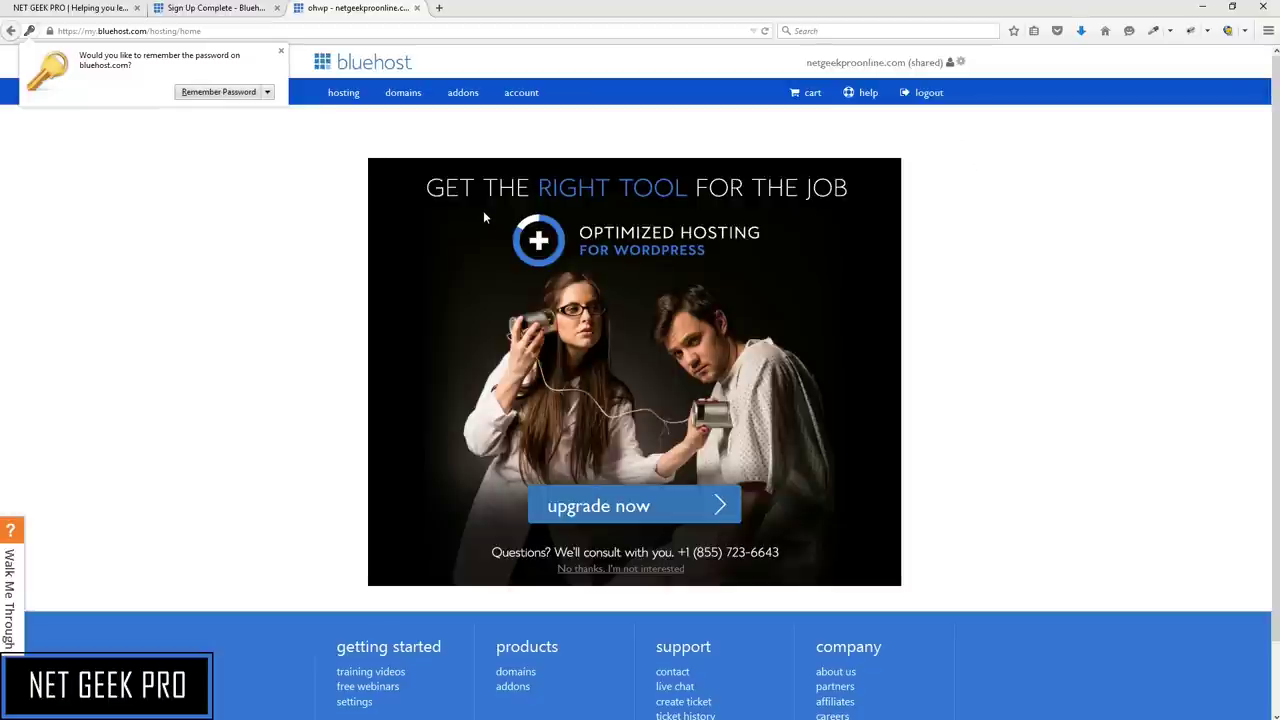
- Dismiss Firefox's save-password prompt, decline the hosting upgrade, and close the welcome dialog
click(281, 51)
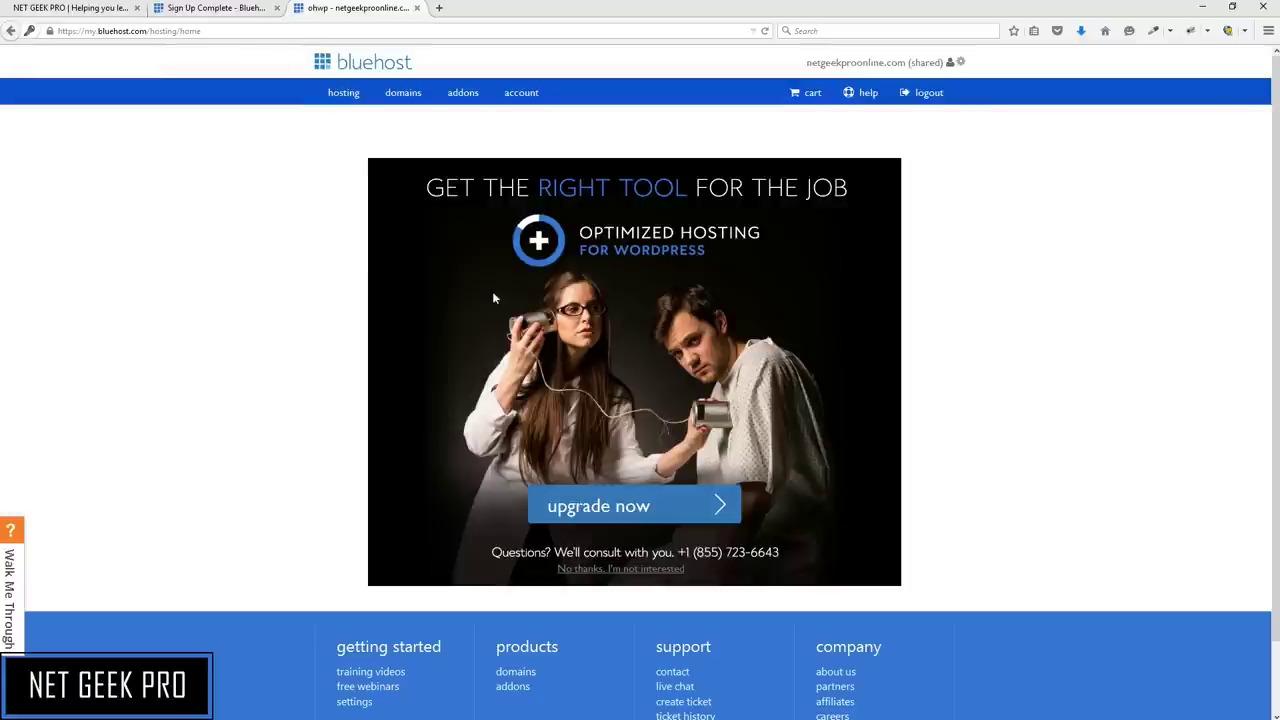
click(577, 569)
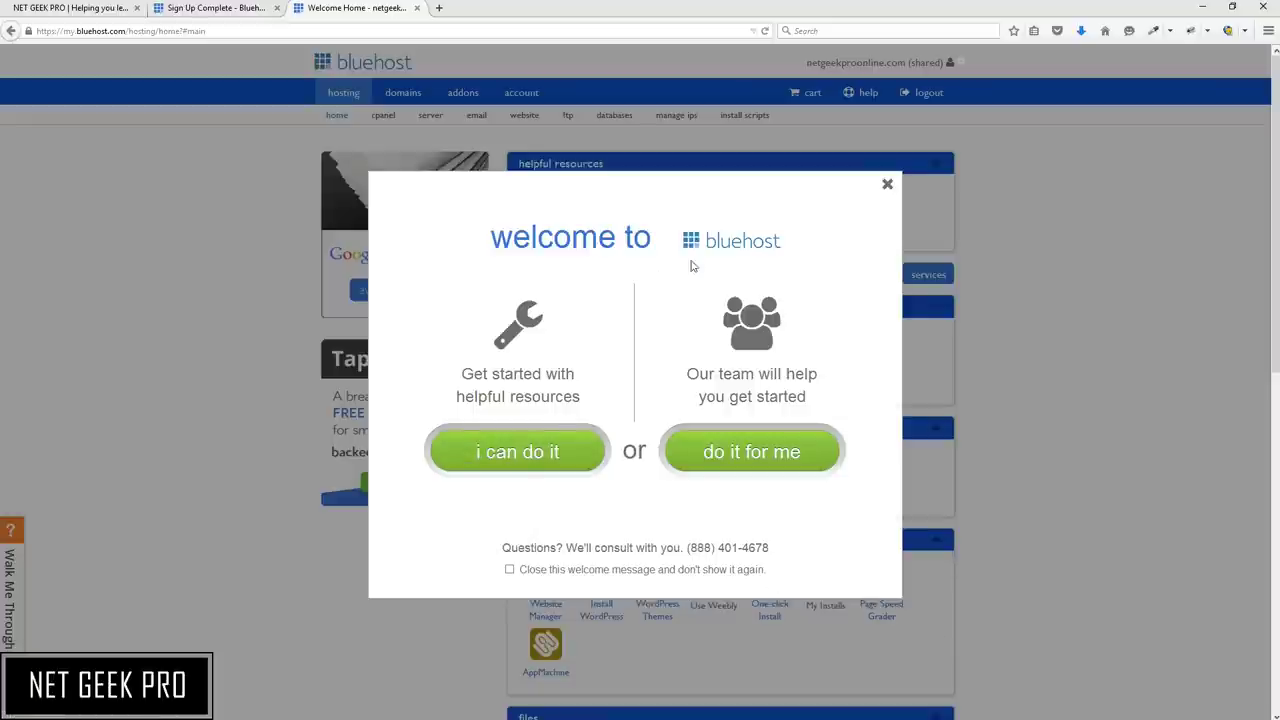
click(887, 188)
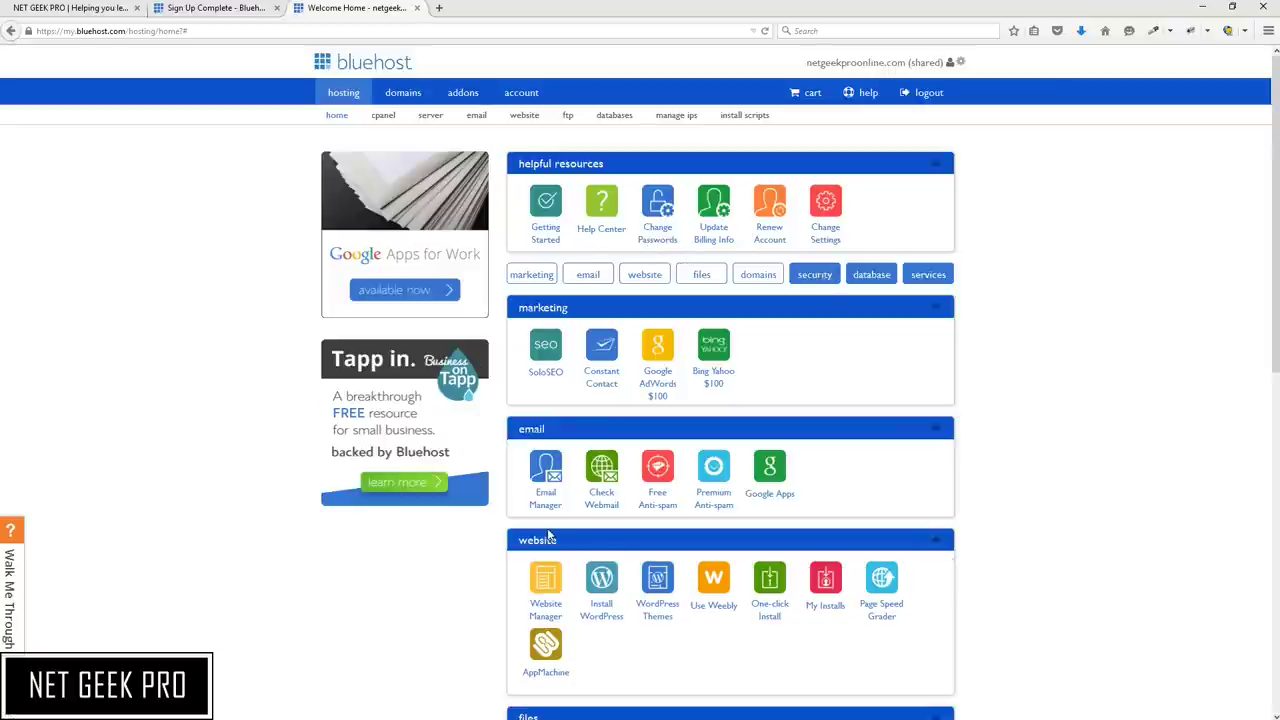
- Find the website section on the hosting home page and choose Install WordPress
scroll(550, 535, down, 3)
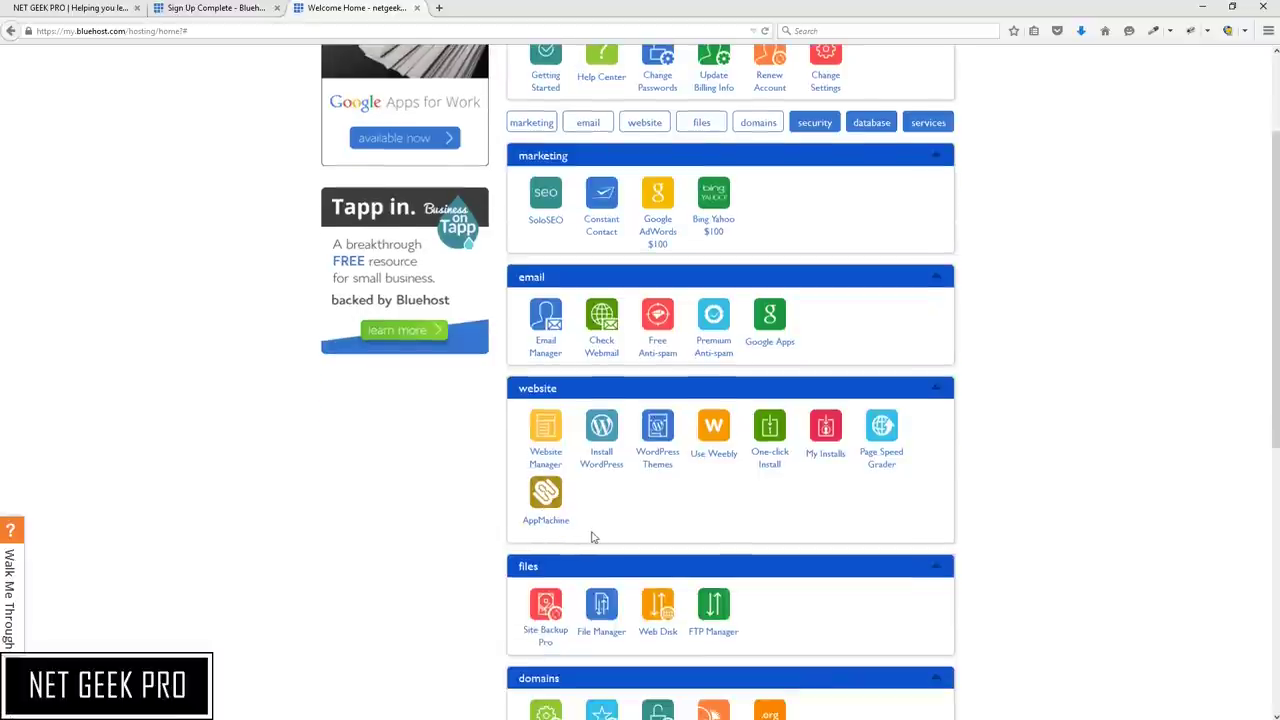
scroll(595, 537, down, 5)
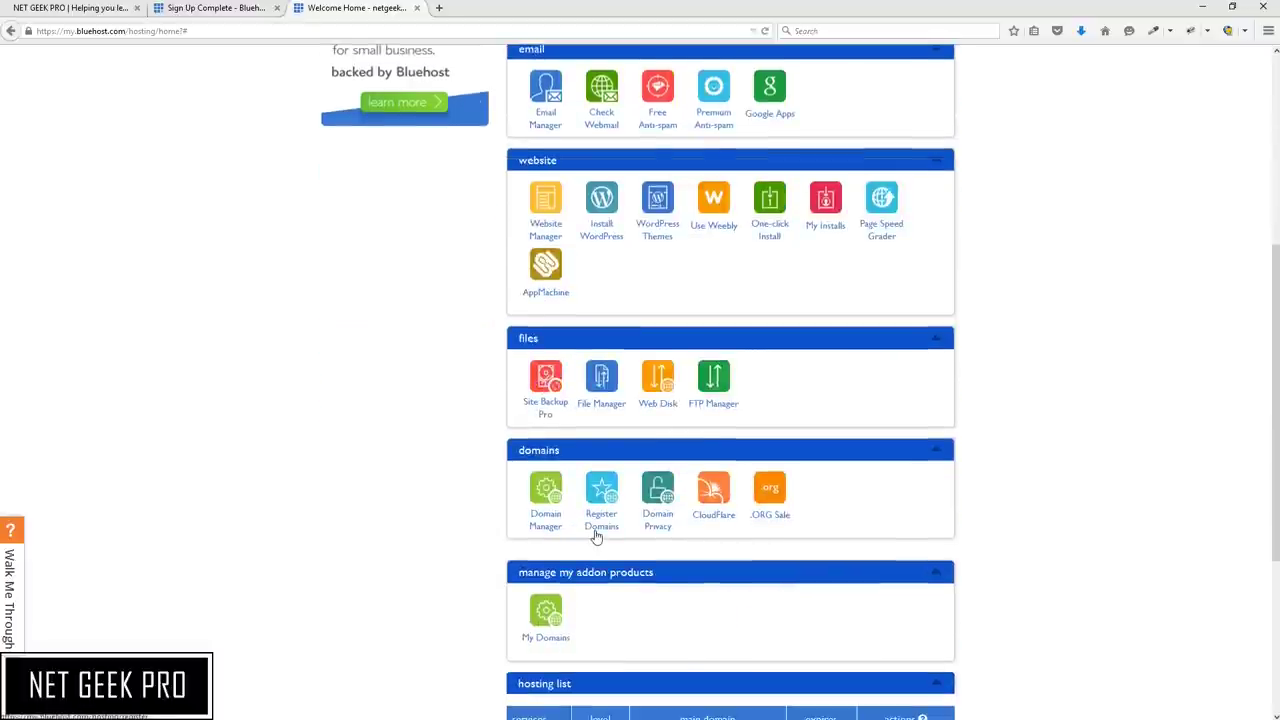
scroll(595, 530, up, 6)
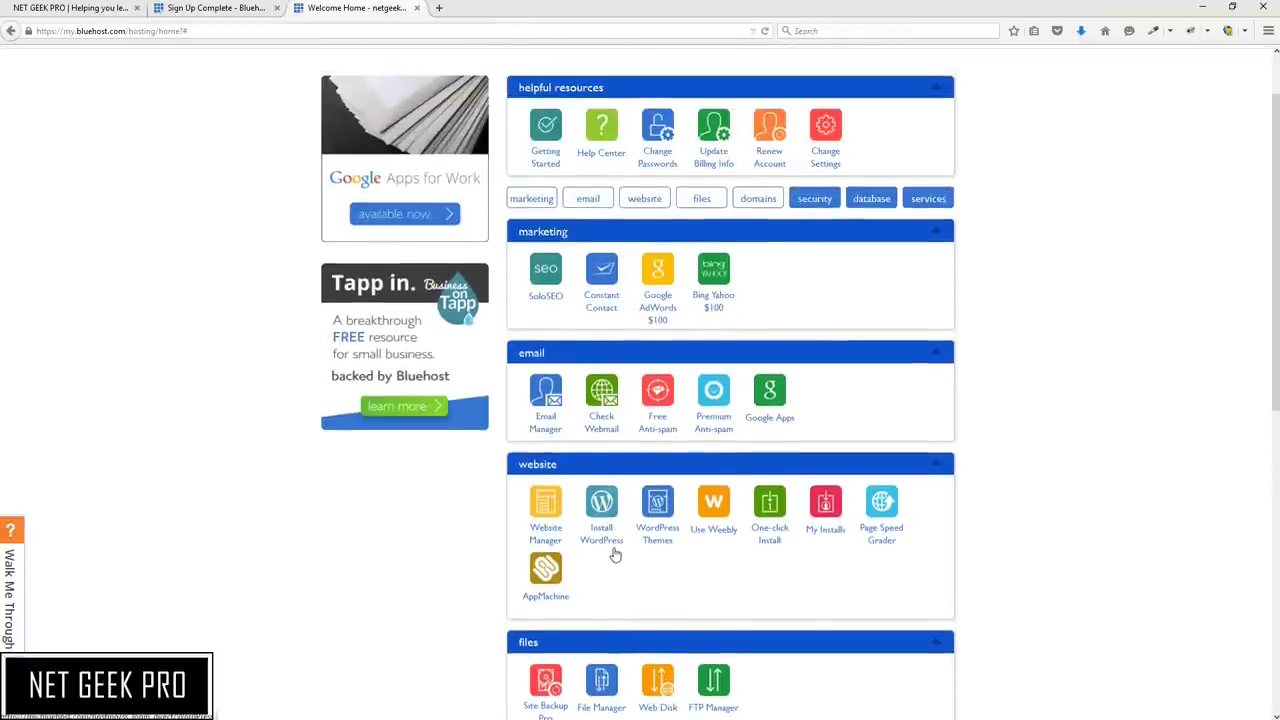
click(604, 537)
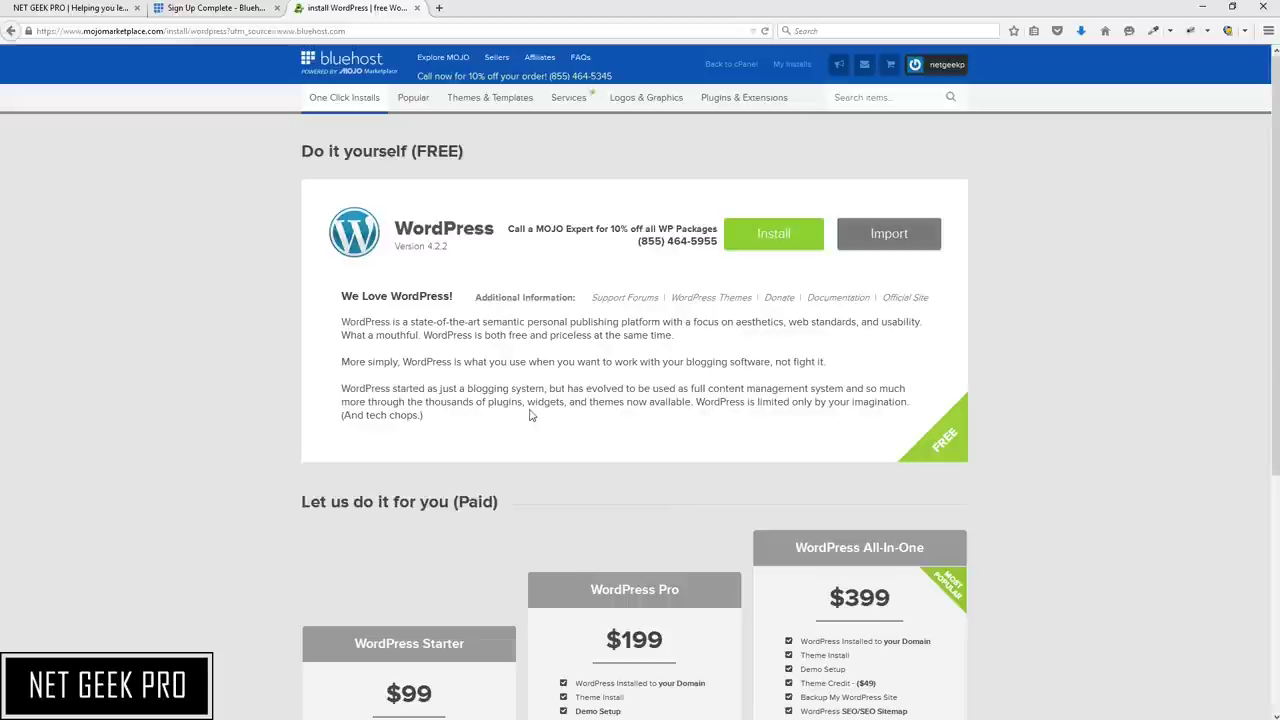
- Review the WordPress 4.2.2 page's $99, $199 and $399 packages and the free do-it-yourself install
scroll(530, 415, down, 5)
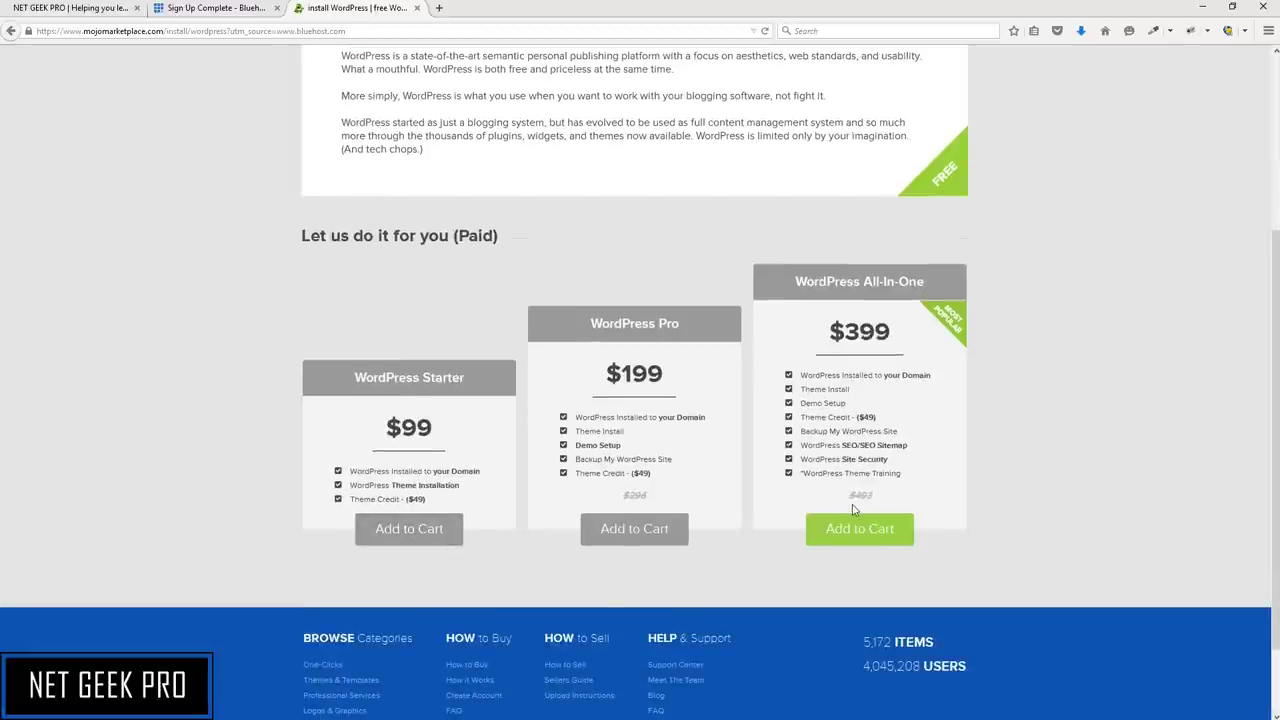
scroll(853, 510, up, 5)
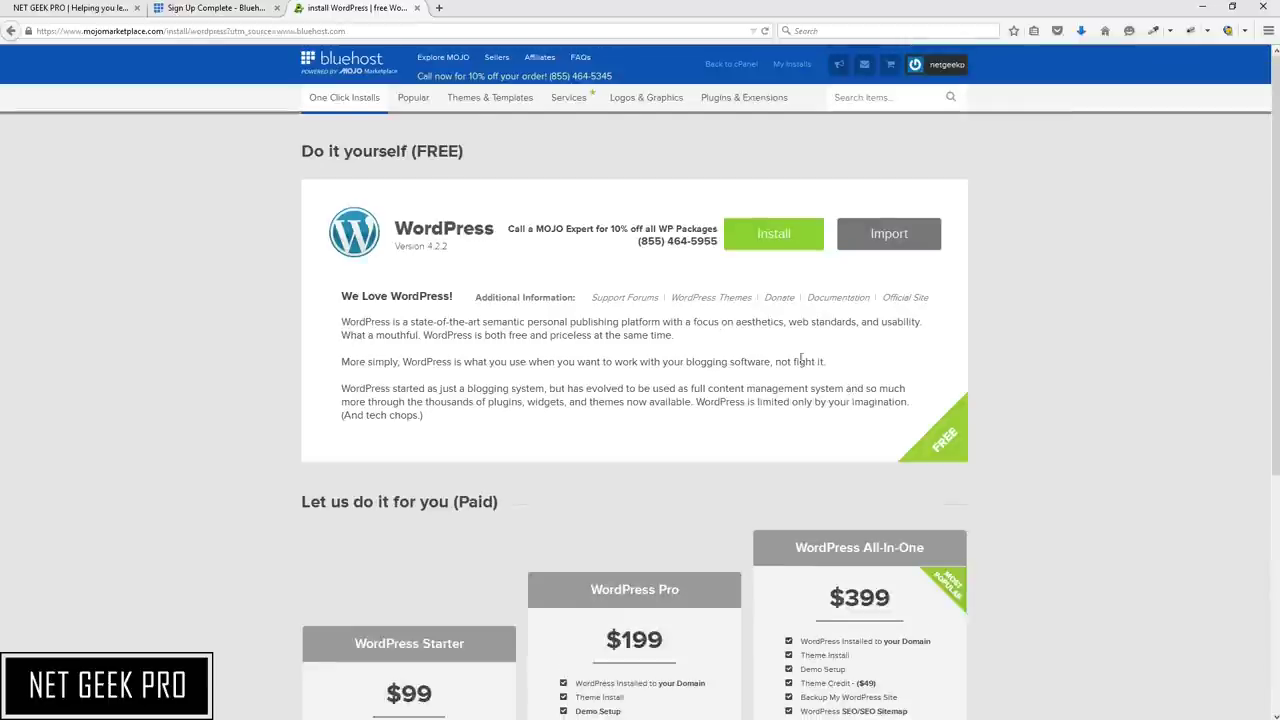
drag(412, 151, 494, 150)
click(1108, 340)
click(789, 244)
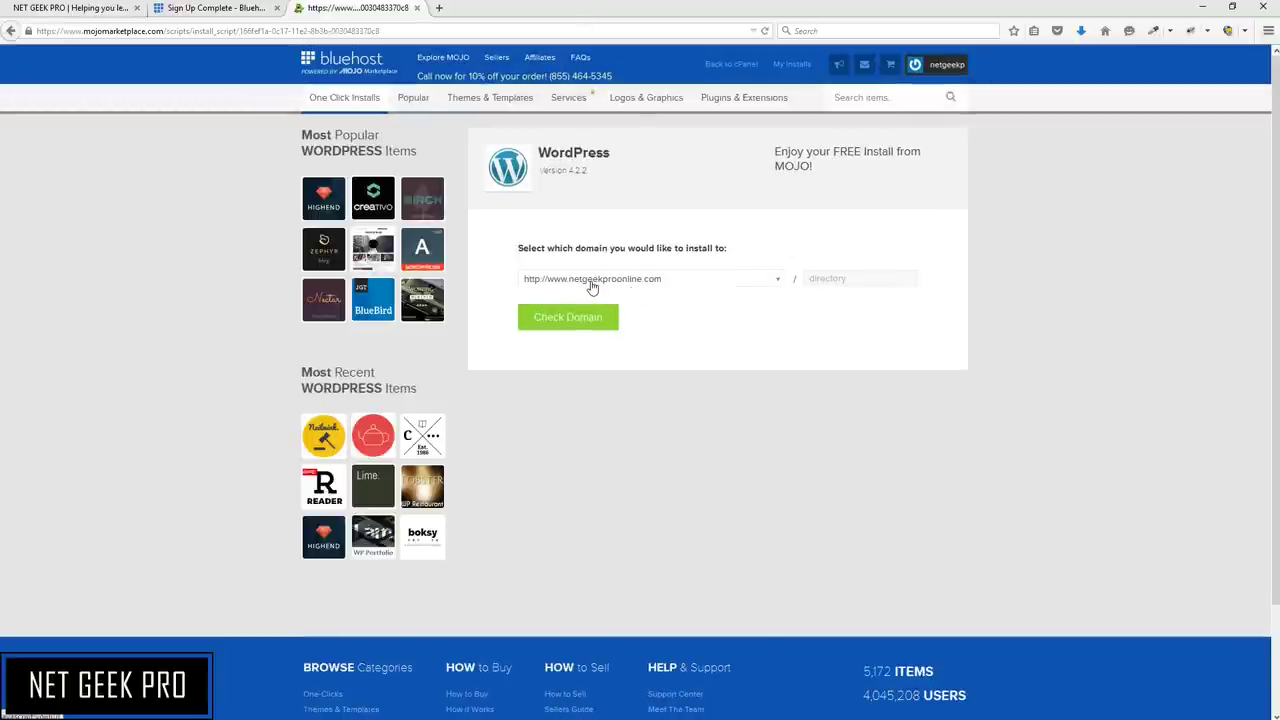
click(781, 285)
click(781, 285)
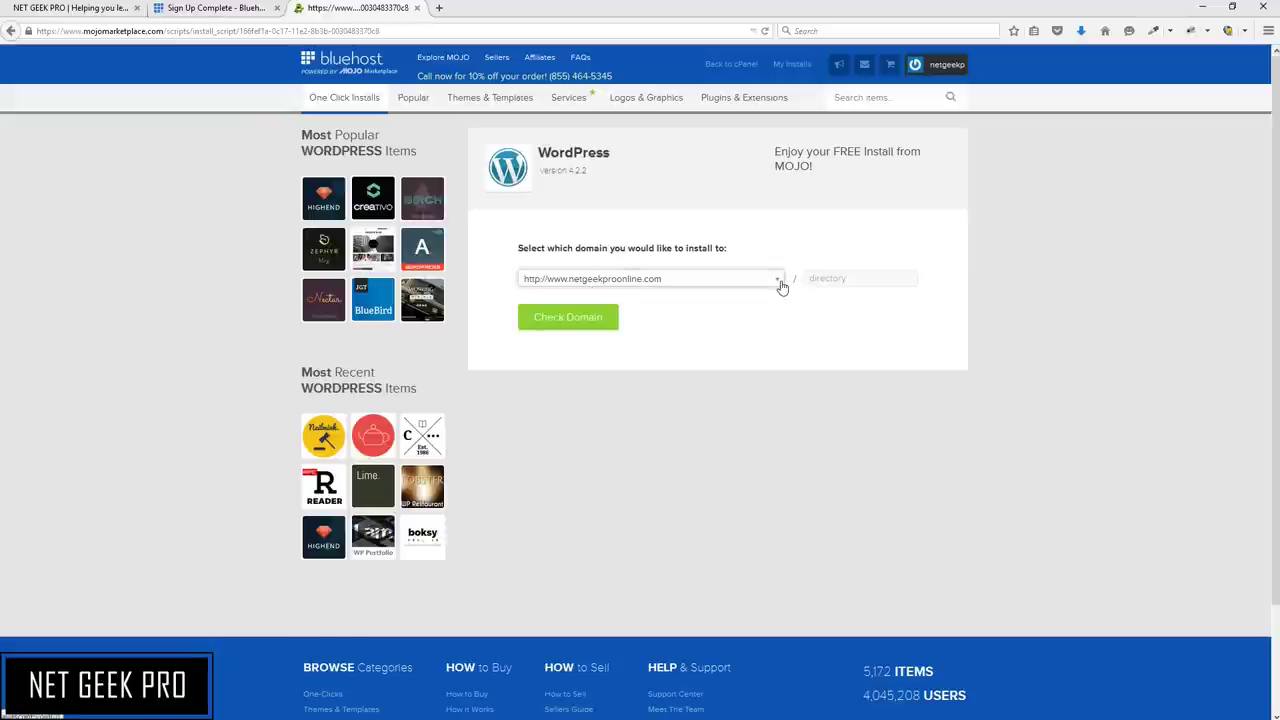
click(781, 285)
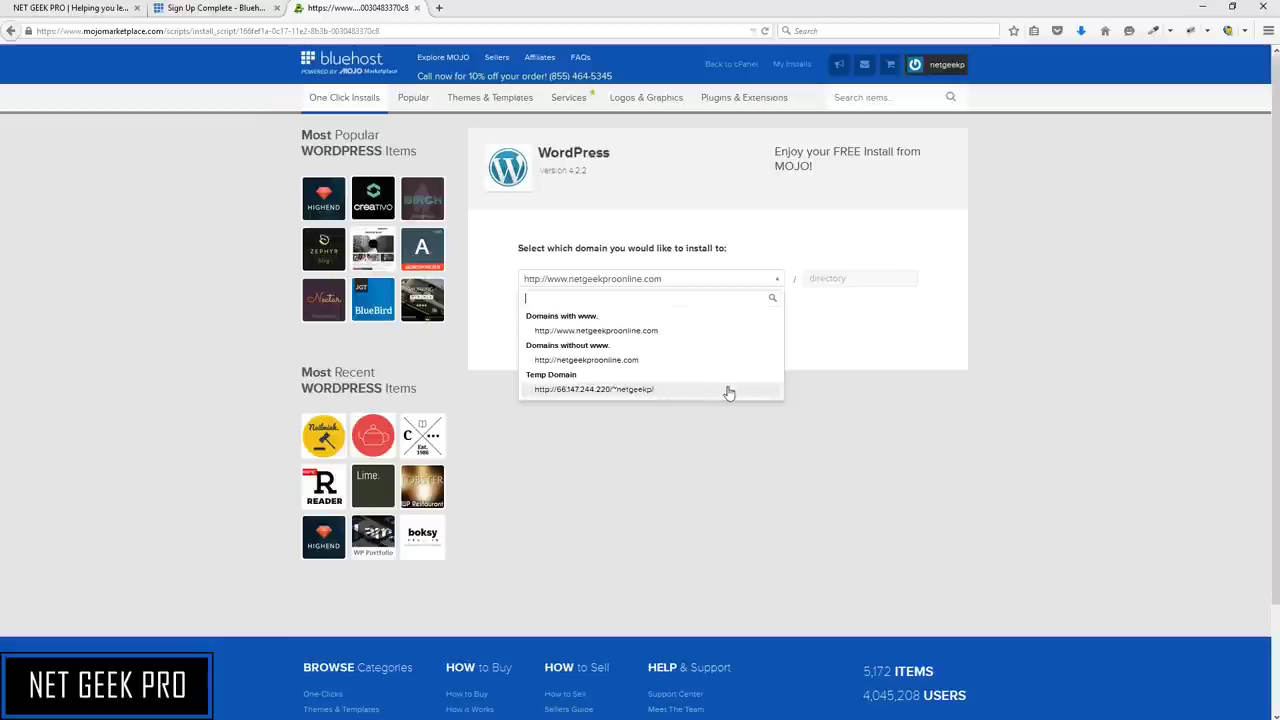
click(703, 336)
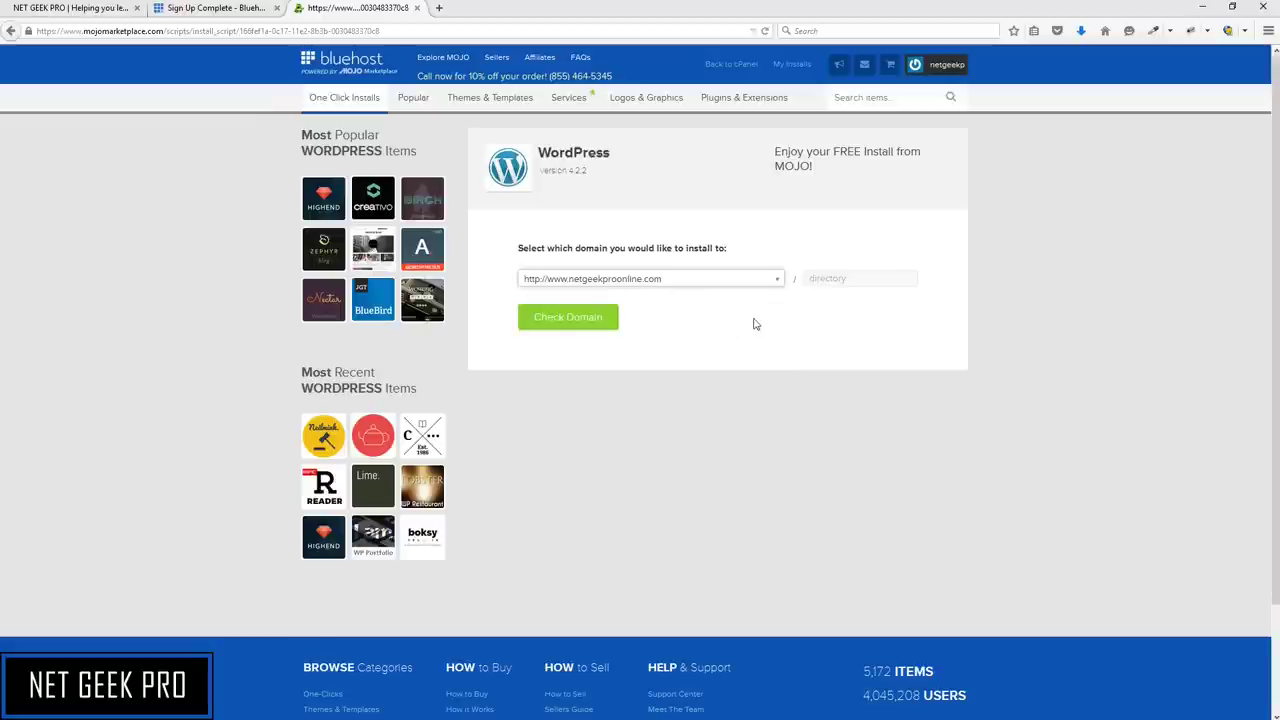
click(591, 333)
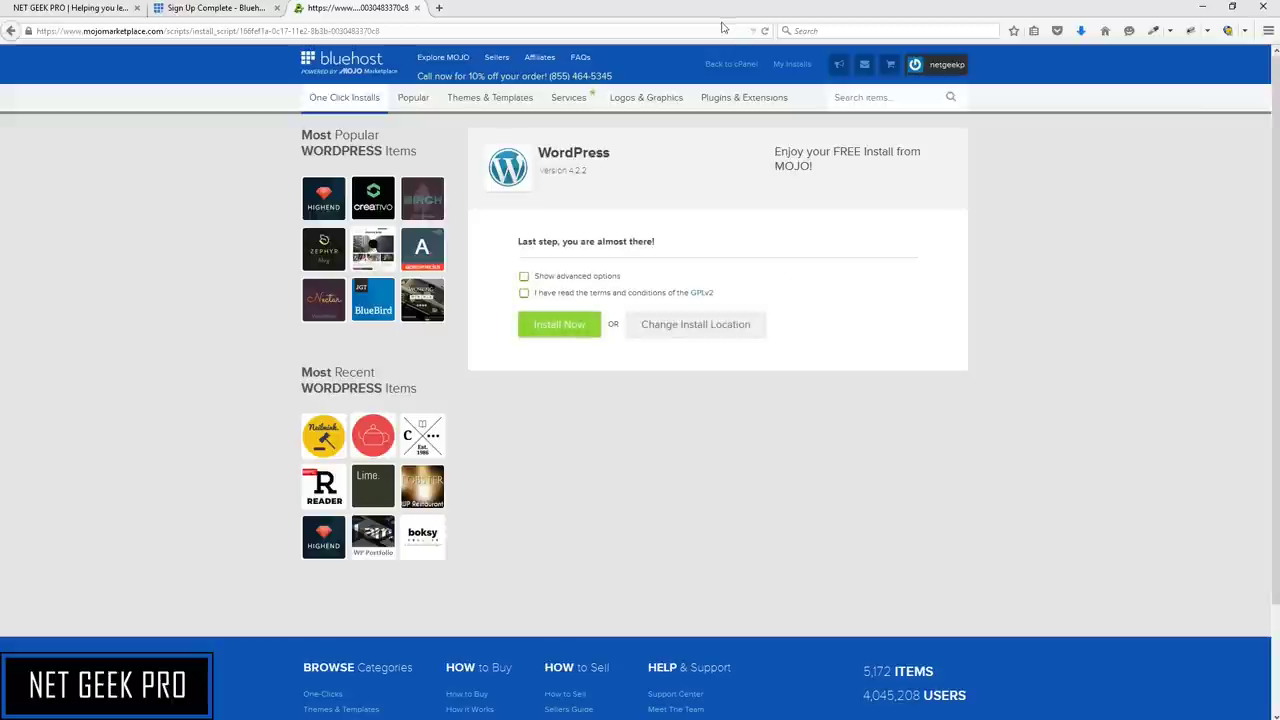
click(524, 293)
click(524, 276)
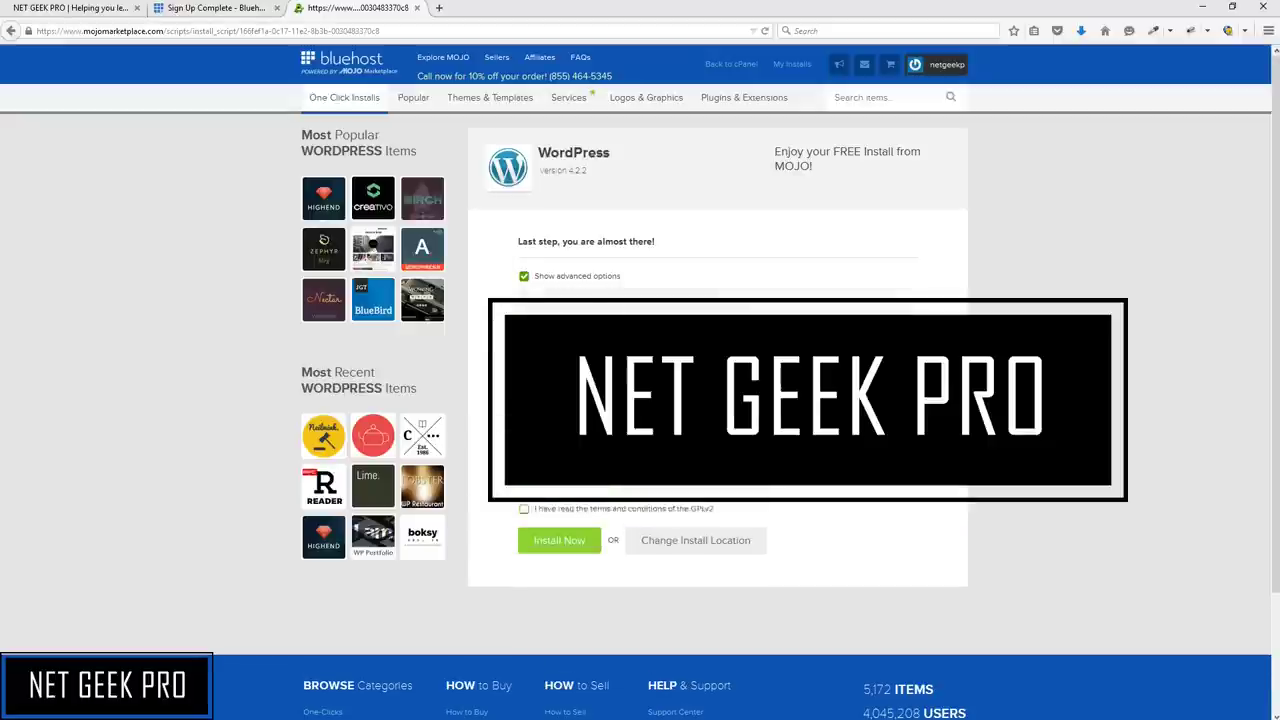
- Set the site title to 'Net Geek Pro Online'
key(Tab)
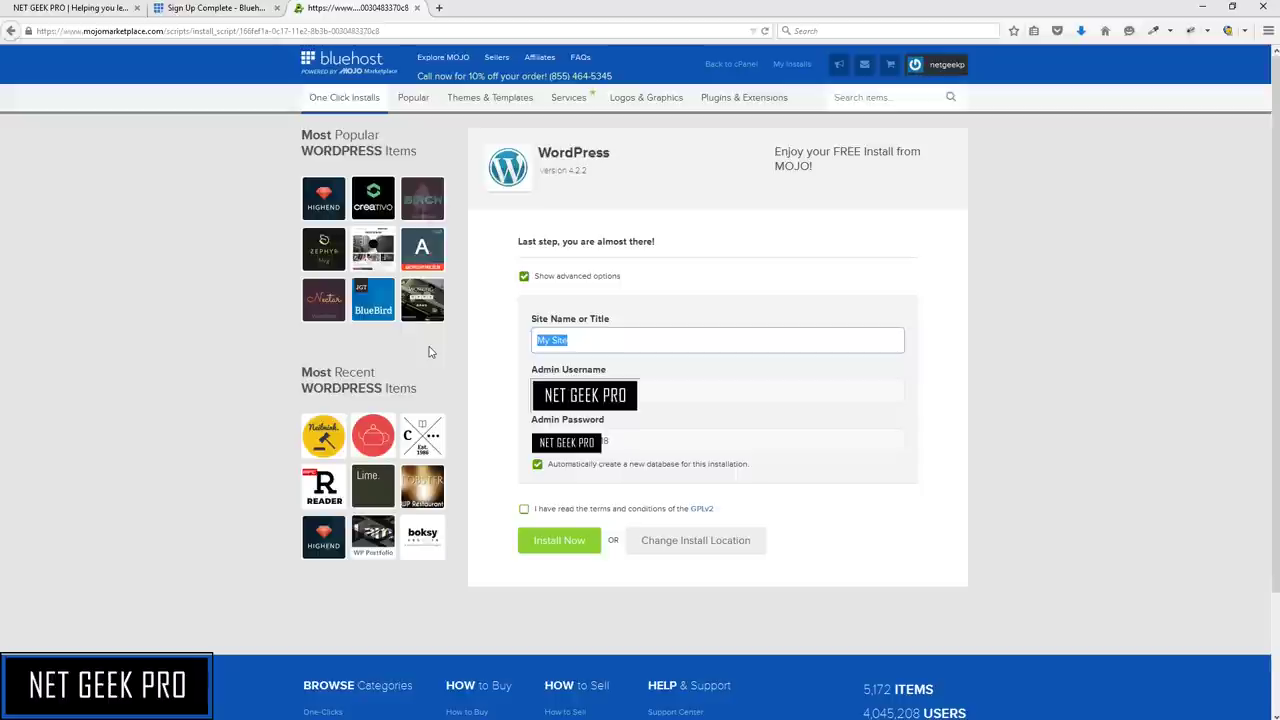
text(Net Geek)
text( Pro Pr)
text(oje)
key(BackSpace)
key(BackSpace)
key(BackSpace)
key(BackSpace)
key(BackSpace)
text(Online)
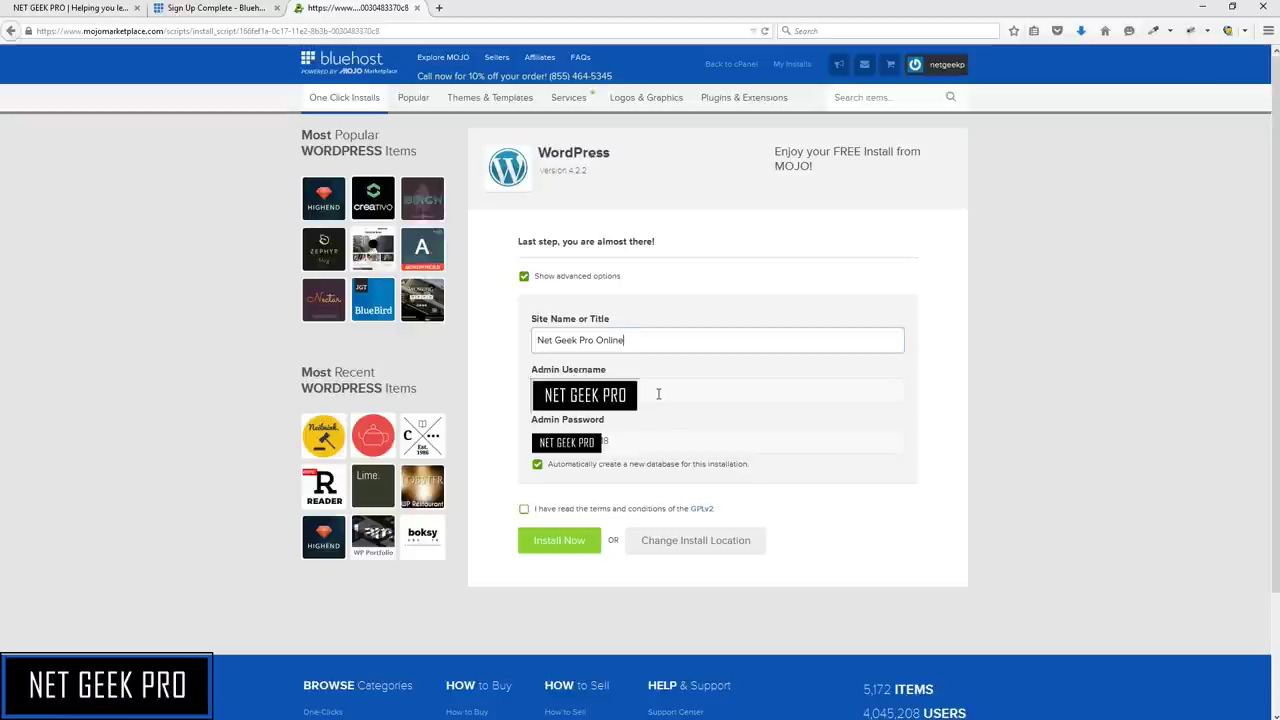
- Review the admin username and replace the default admin password
click(693, 393)
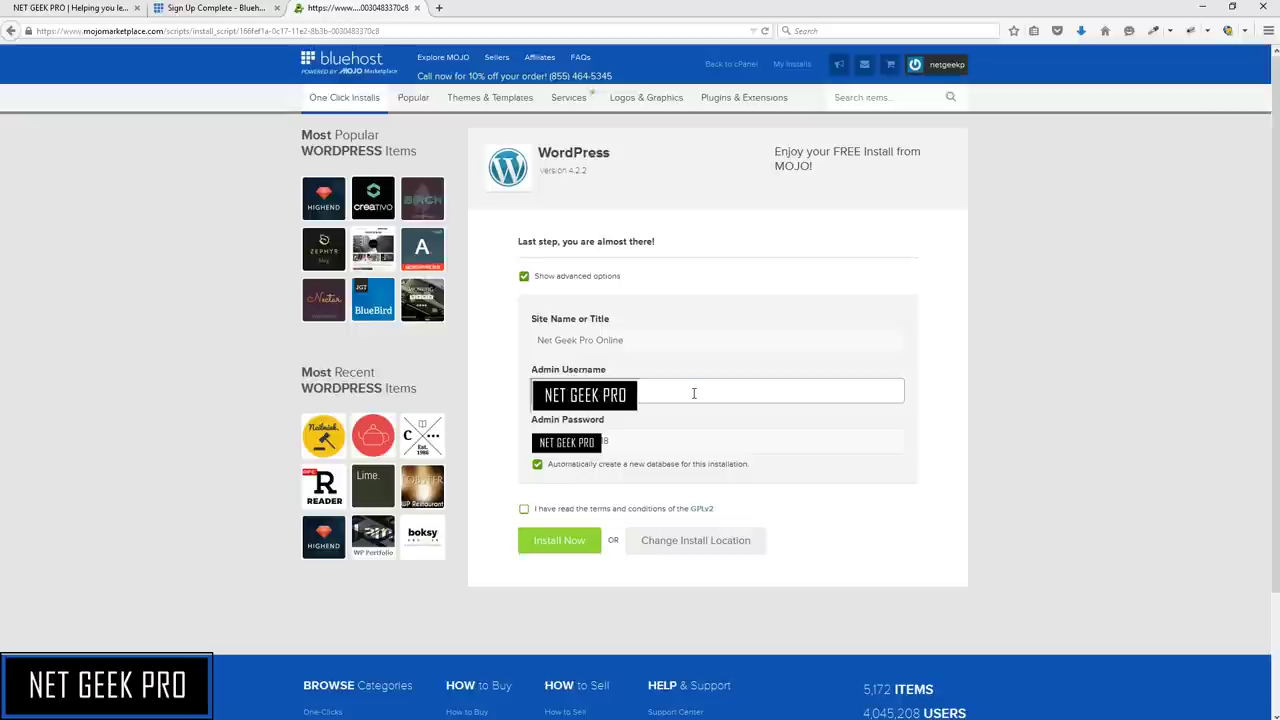
click(691, 434)
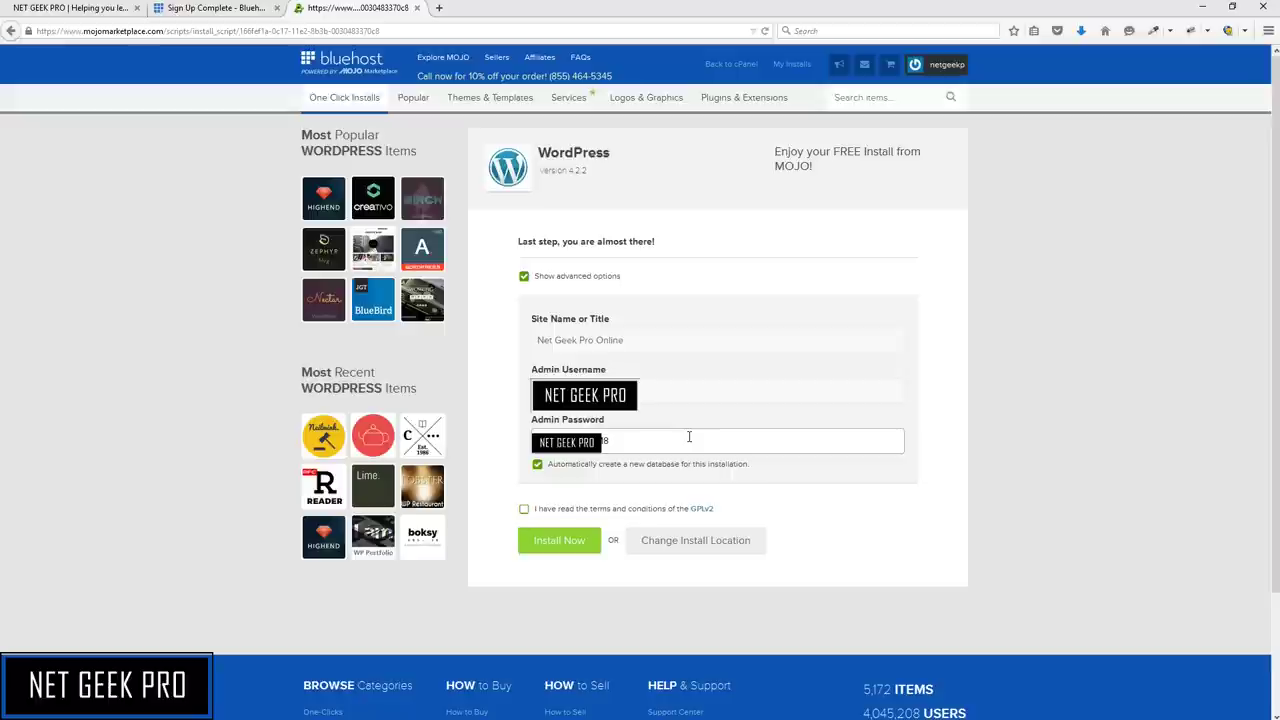
double_click(689, 437)
key(BackSpace)
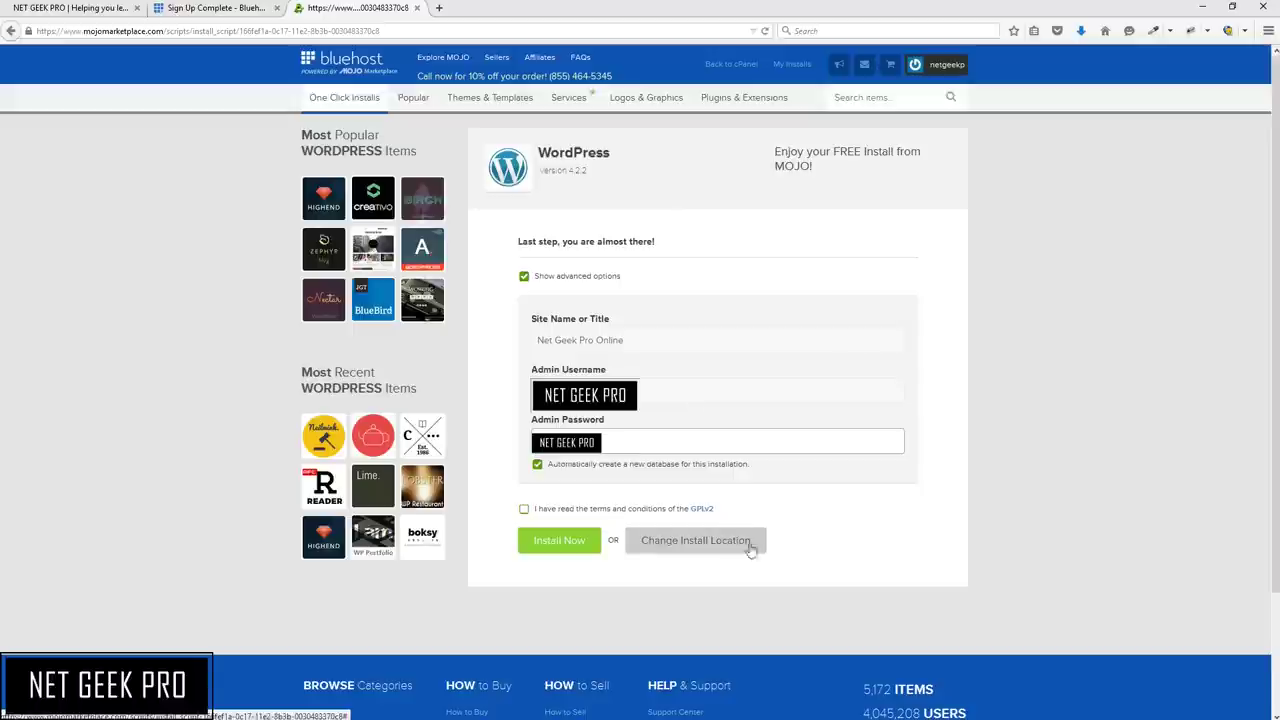
- Leave the GPLv2 terms checkbox ticked
click(524, 510)
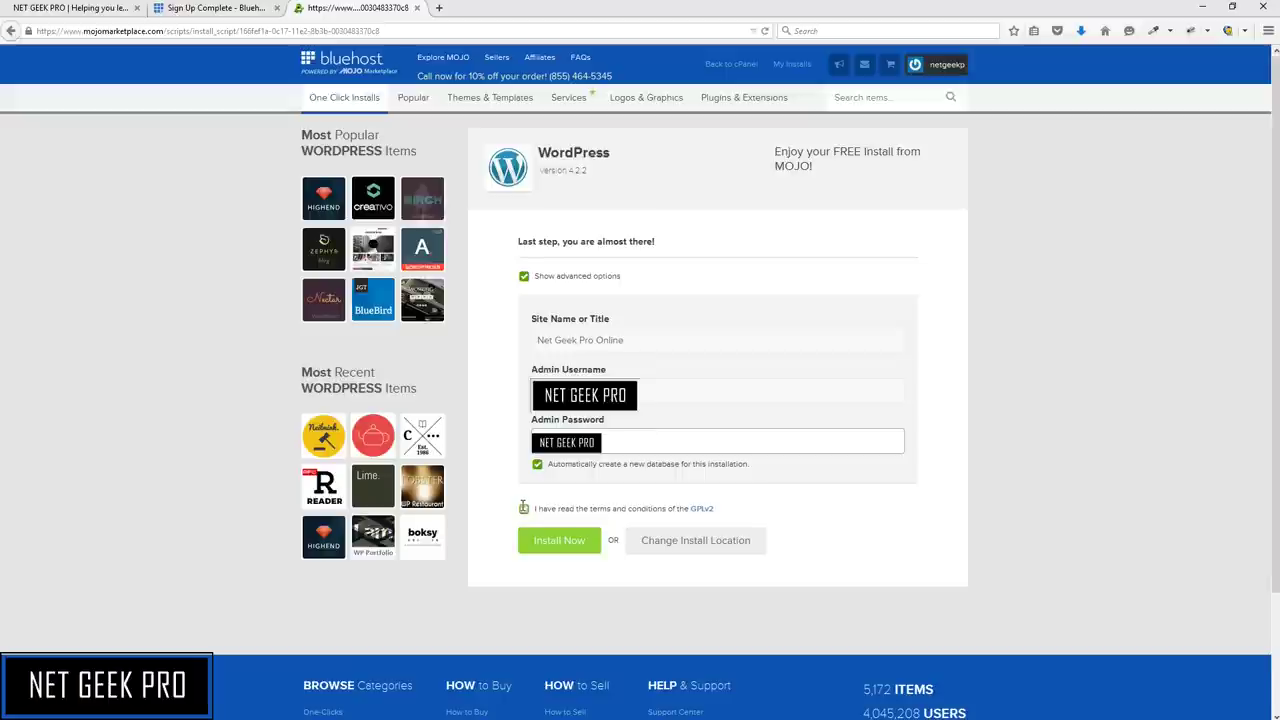
click(524, 510)
click(525, 510)
click(524, 510)
click(524, 509)
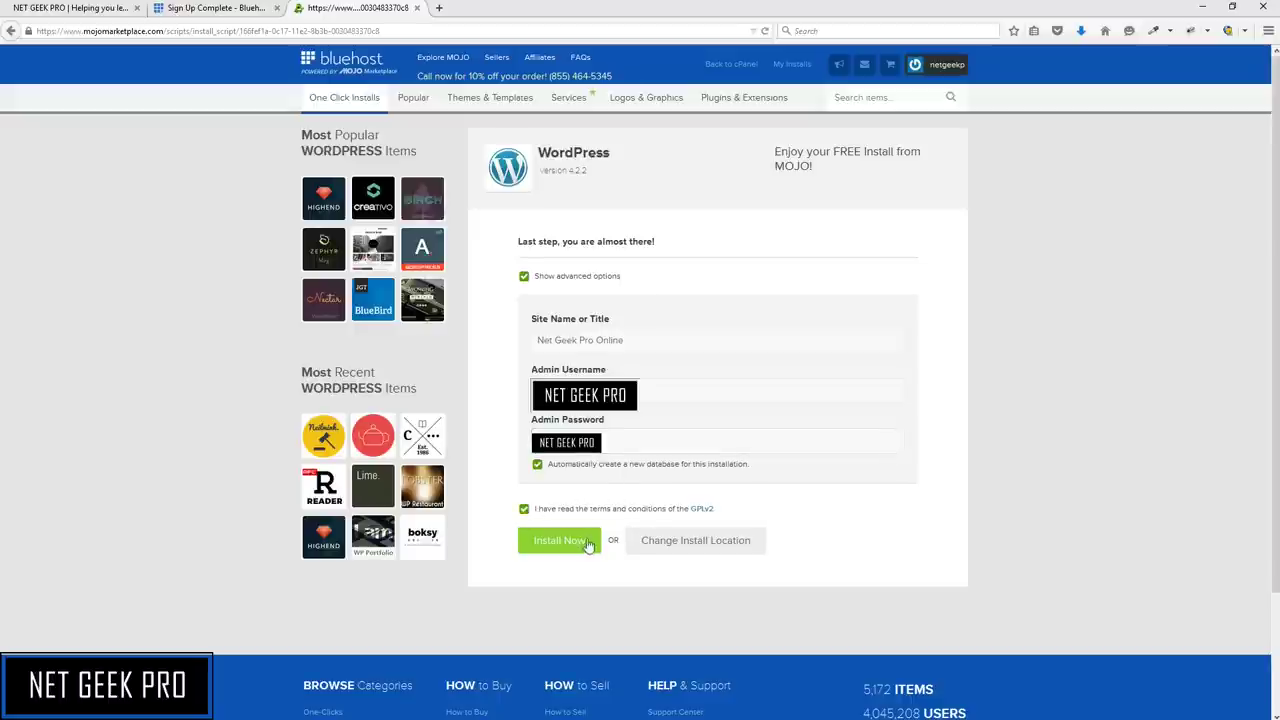
- Run Install Now and decline the theme offer until 'Your install is complete!' appears
click(585, 549)
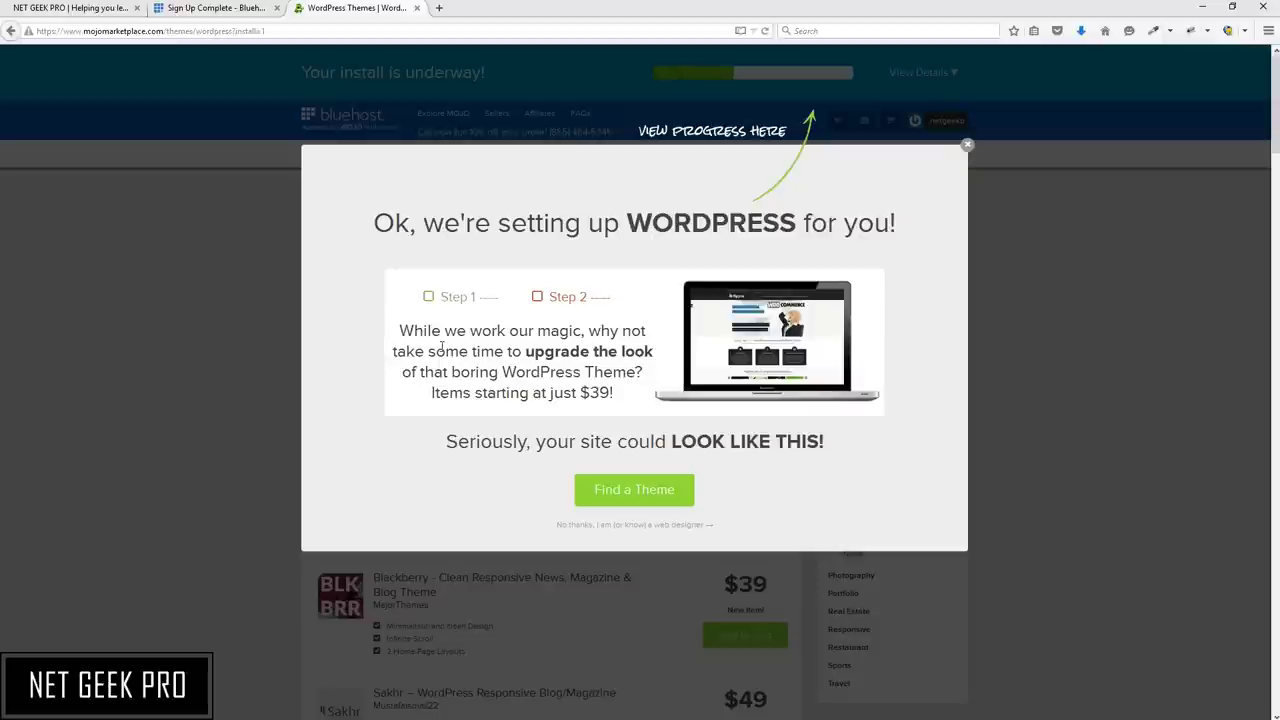
click(588, 527)
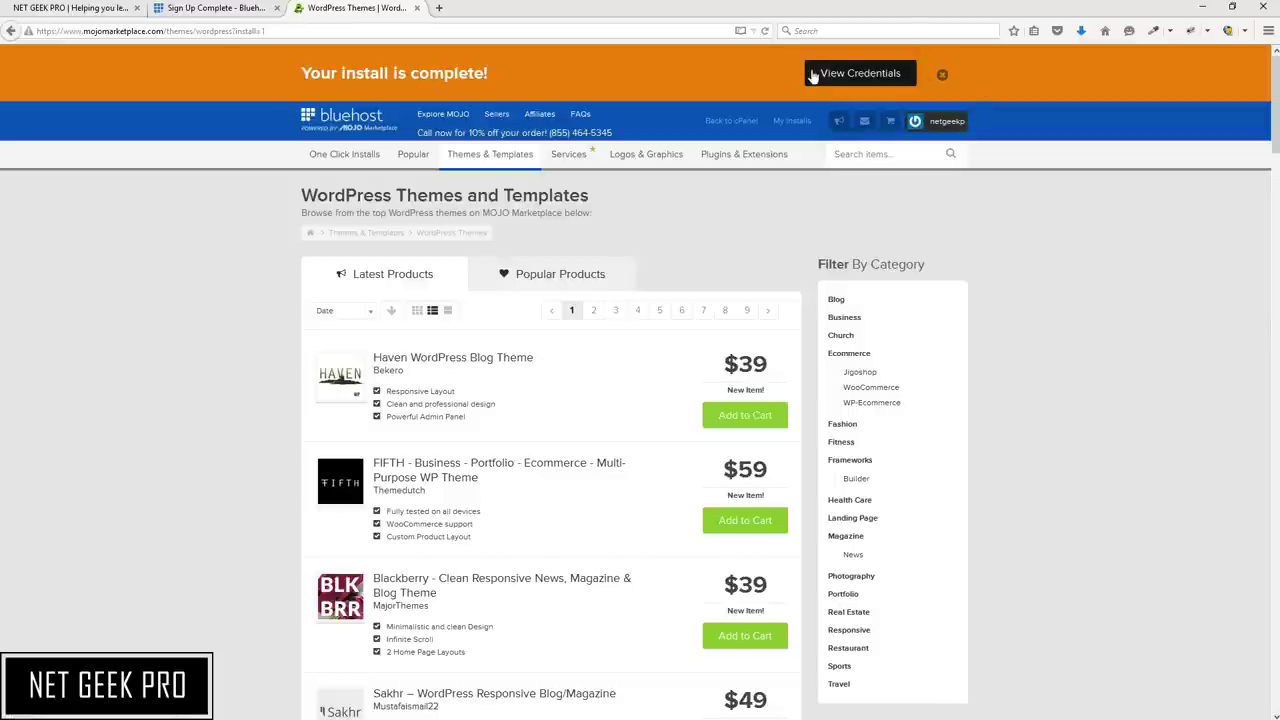
- Open the Notification Center from View Credentials and view the install-finished alert
click(845, 76)
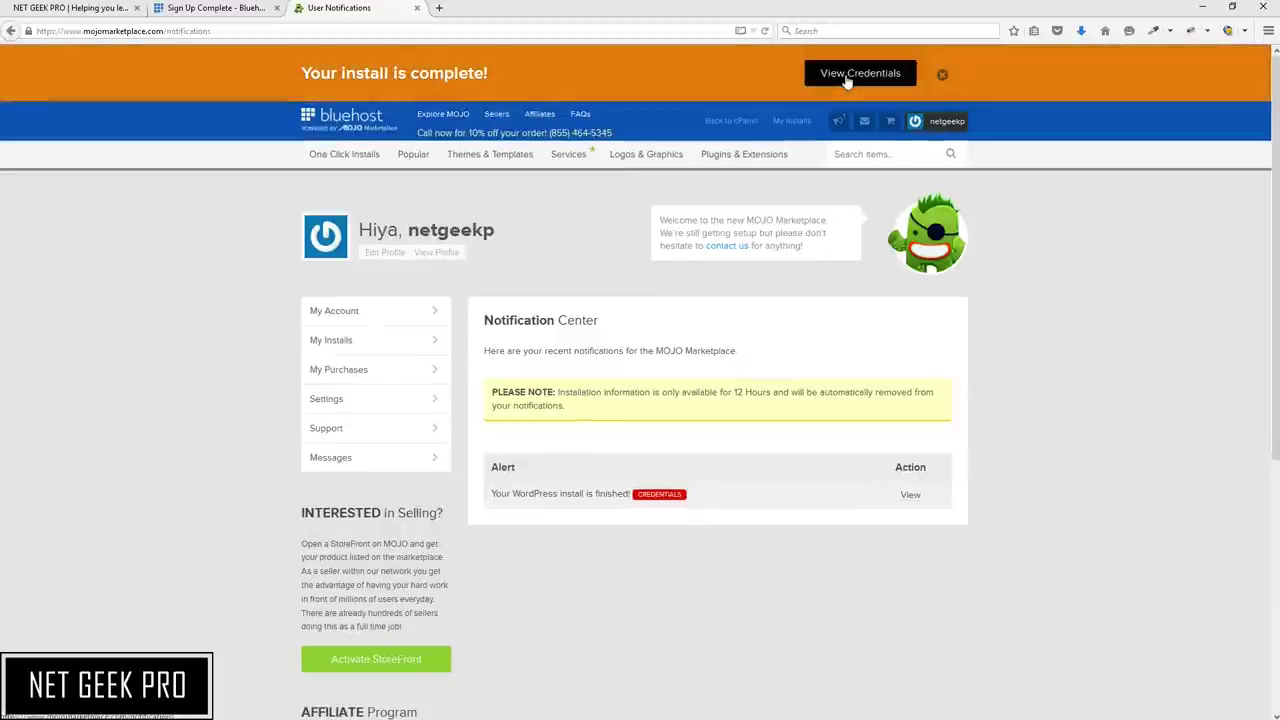
click(845, 76)
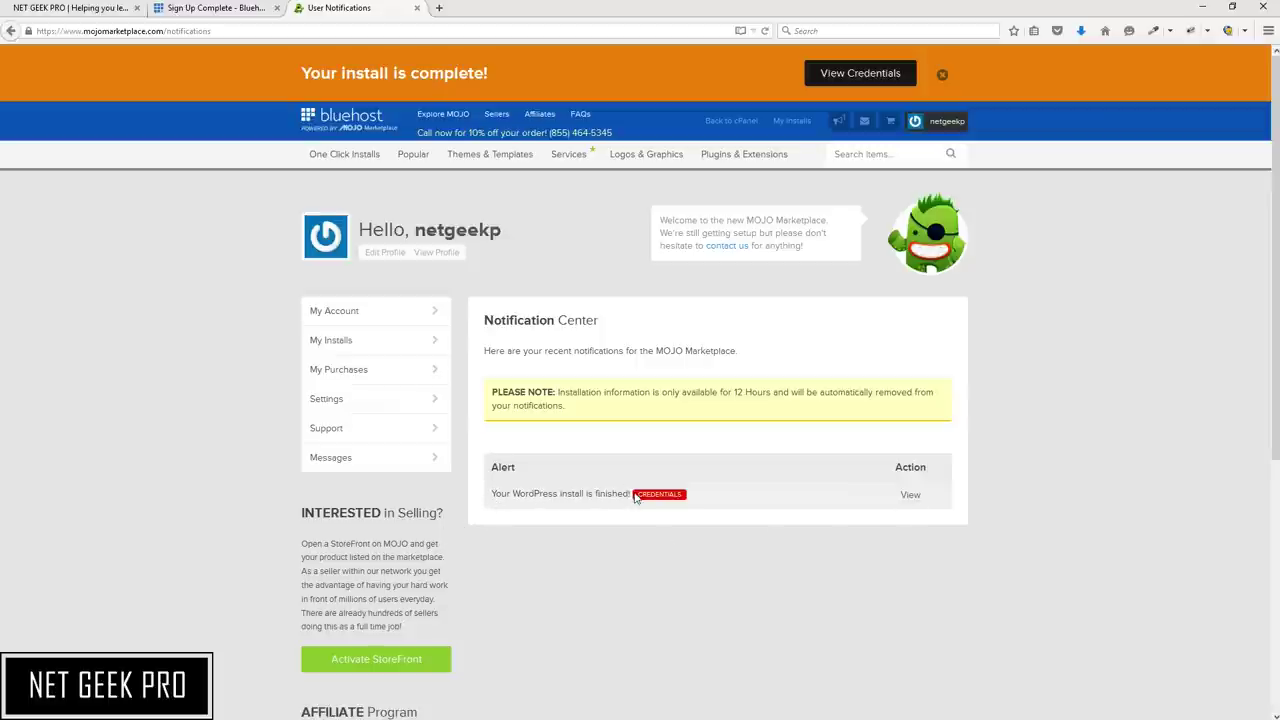
click(913, 496)
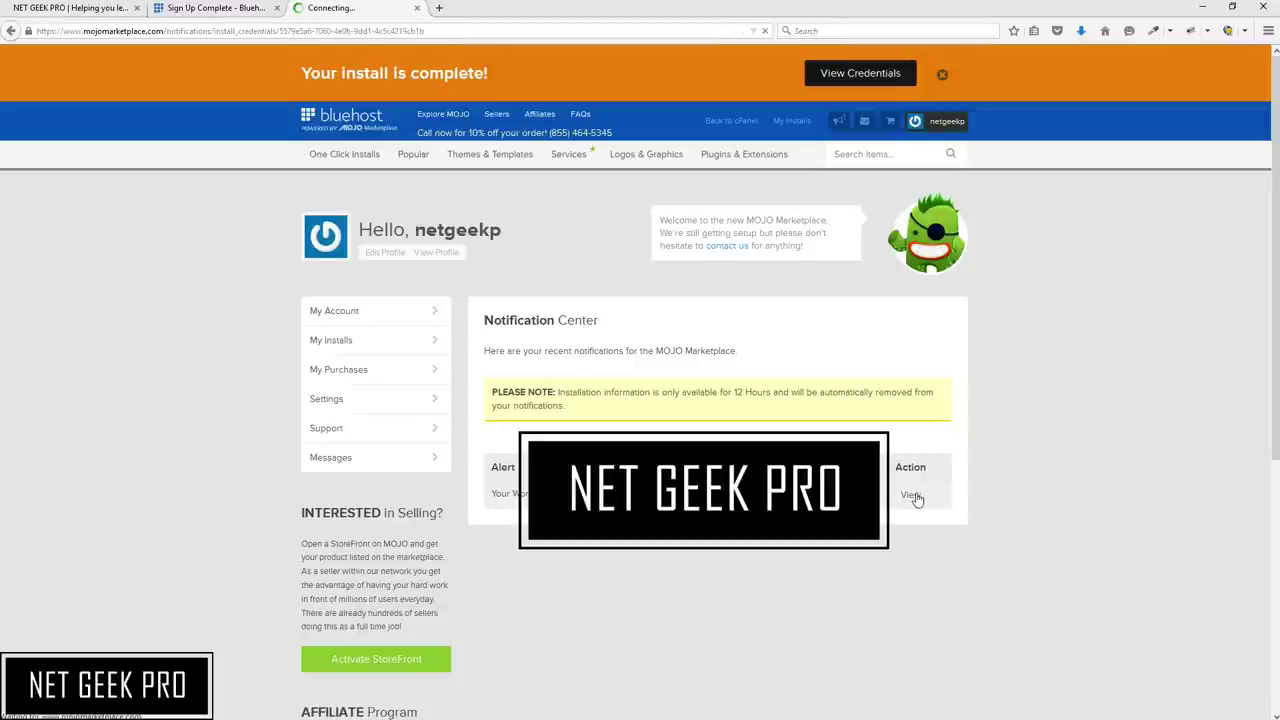
scroll(918, 498, down, 2)
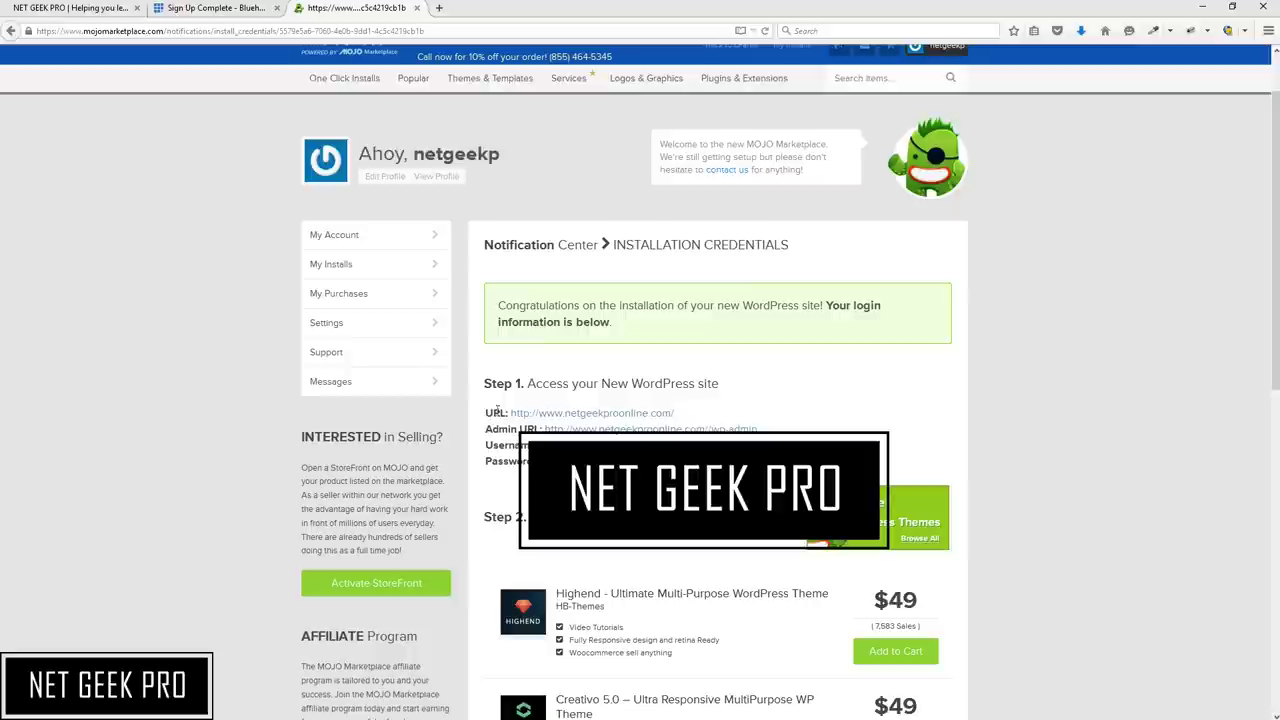
drag(507, 412, 679, 412)
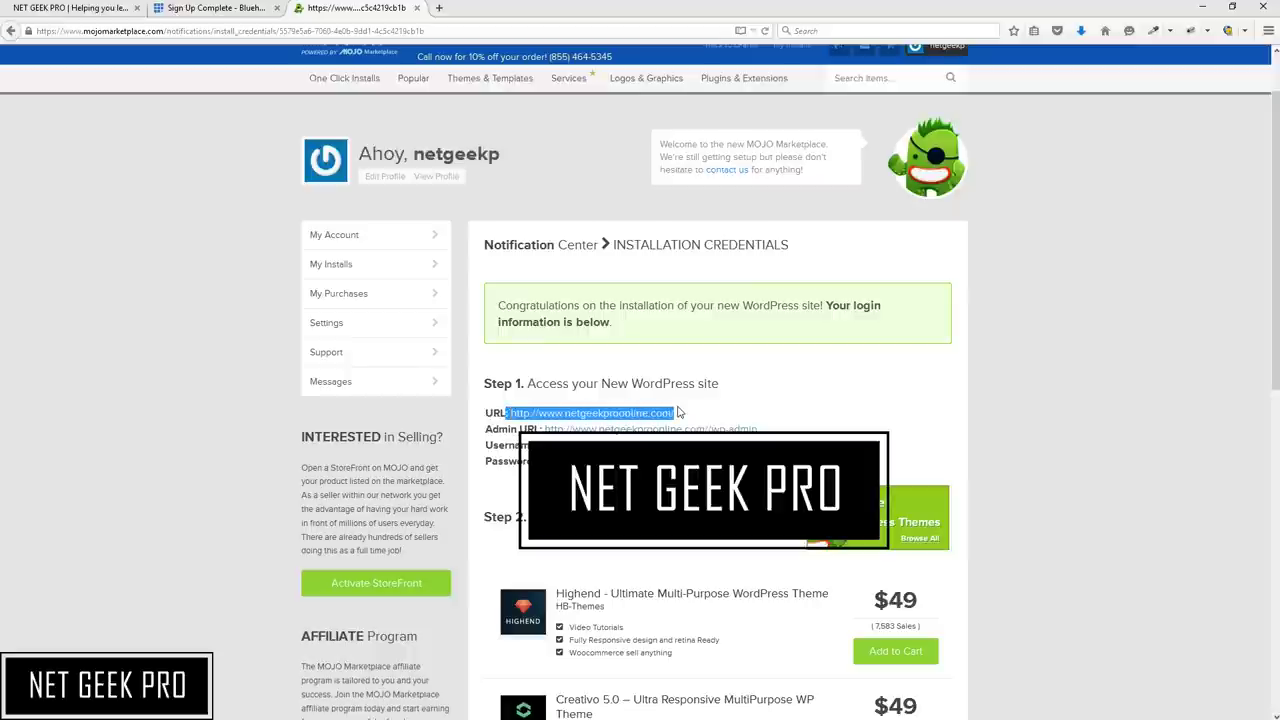
drag(543, 428, 771, 433)
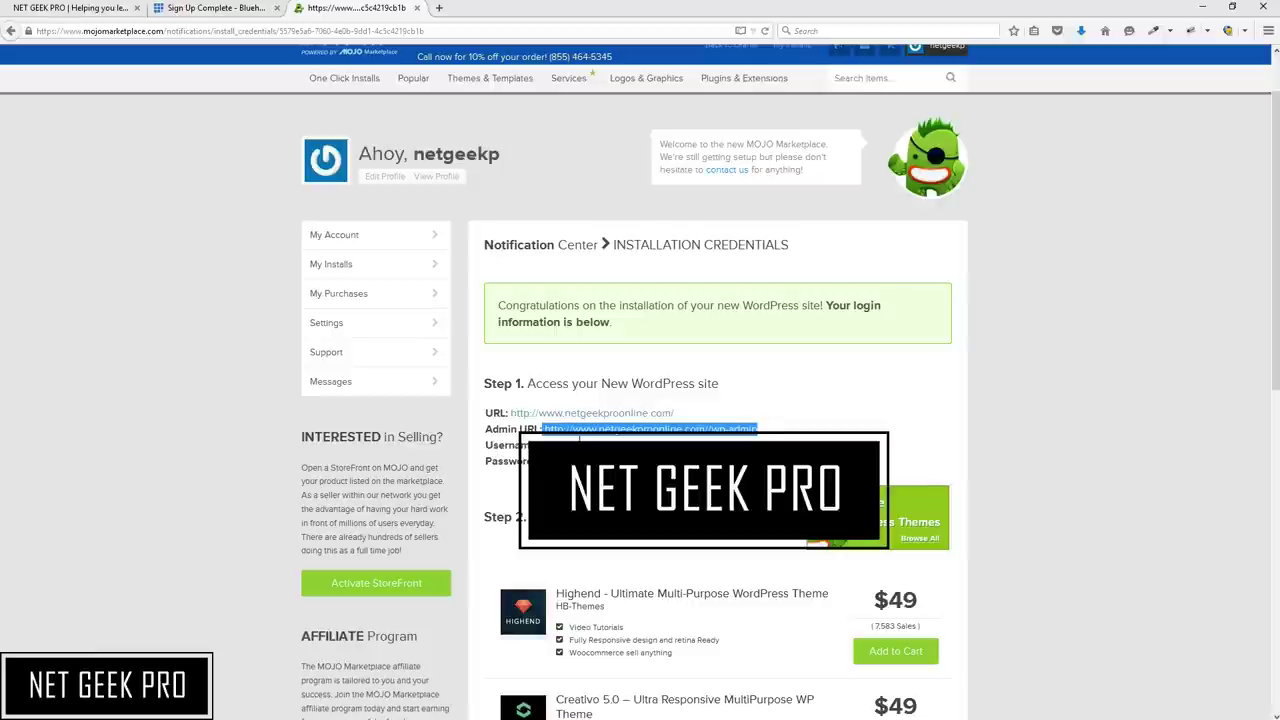
scroll(579, 440, up, 2)
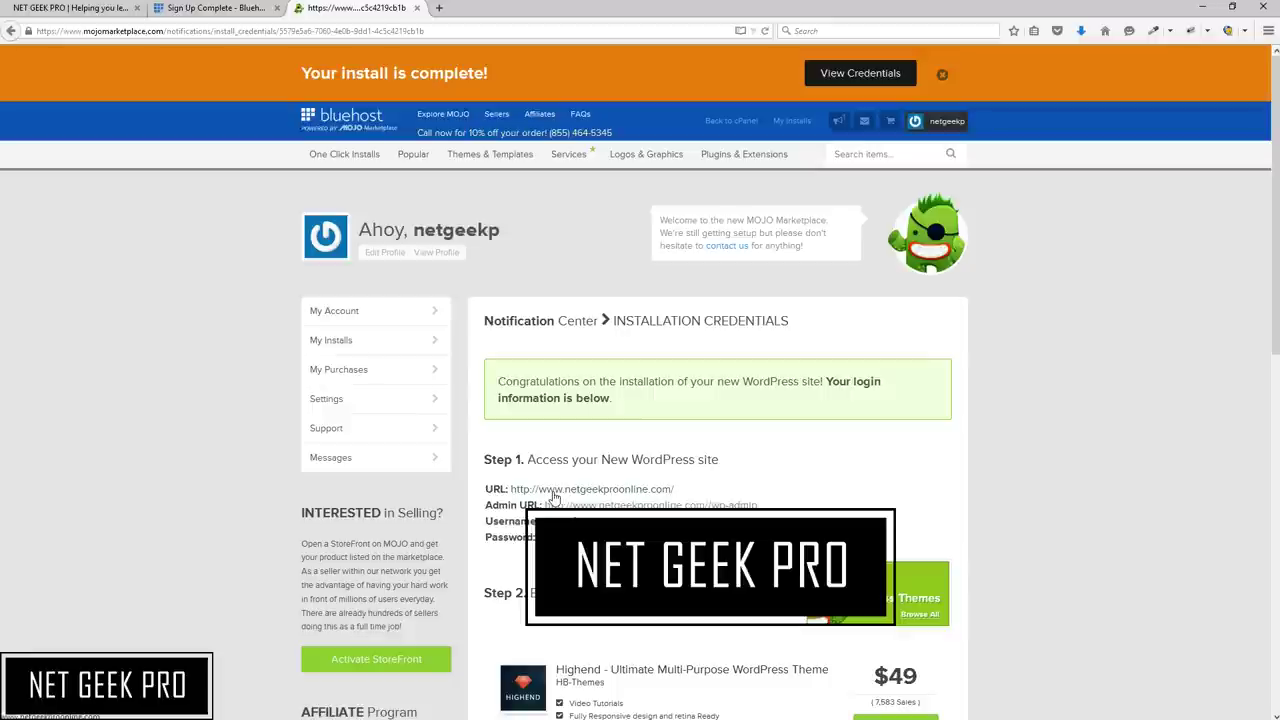
click(553, 490)
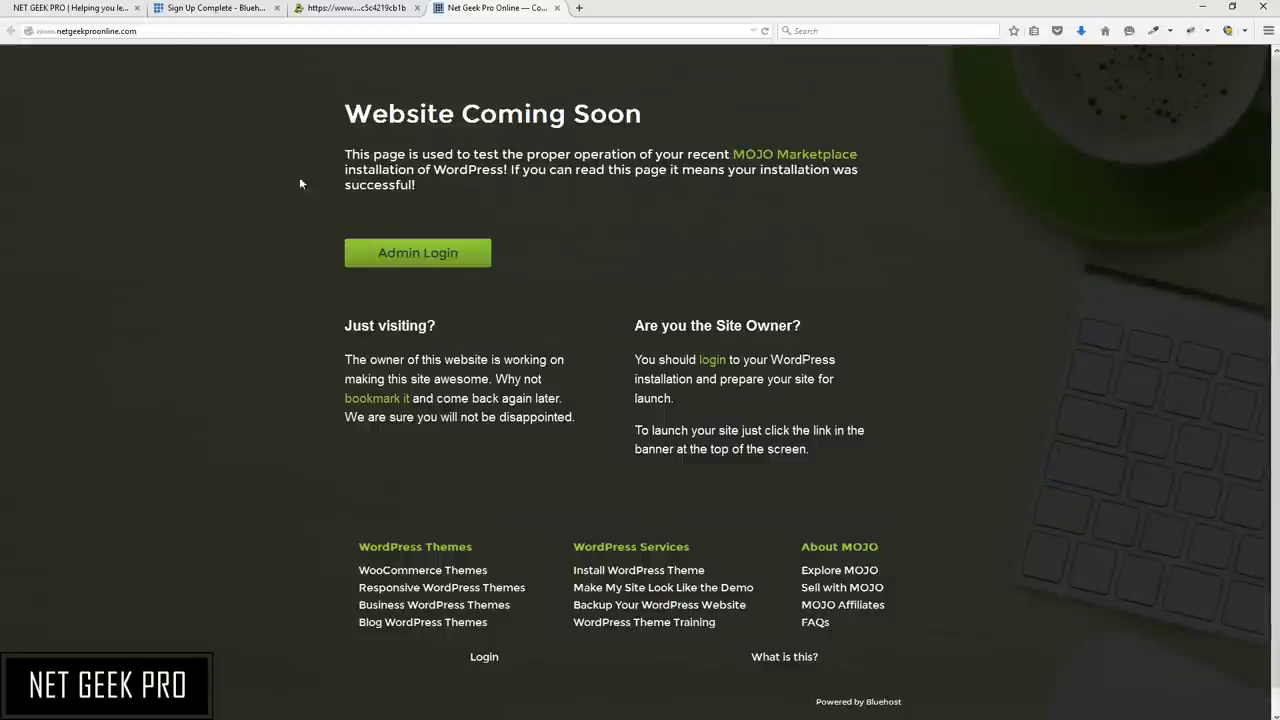
- Log in through Admin Login to reach the Net Geek Pro Online Dashboard
click(420, 255)
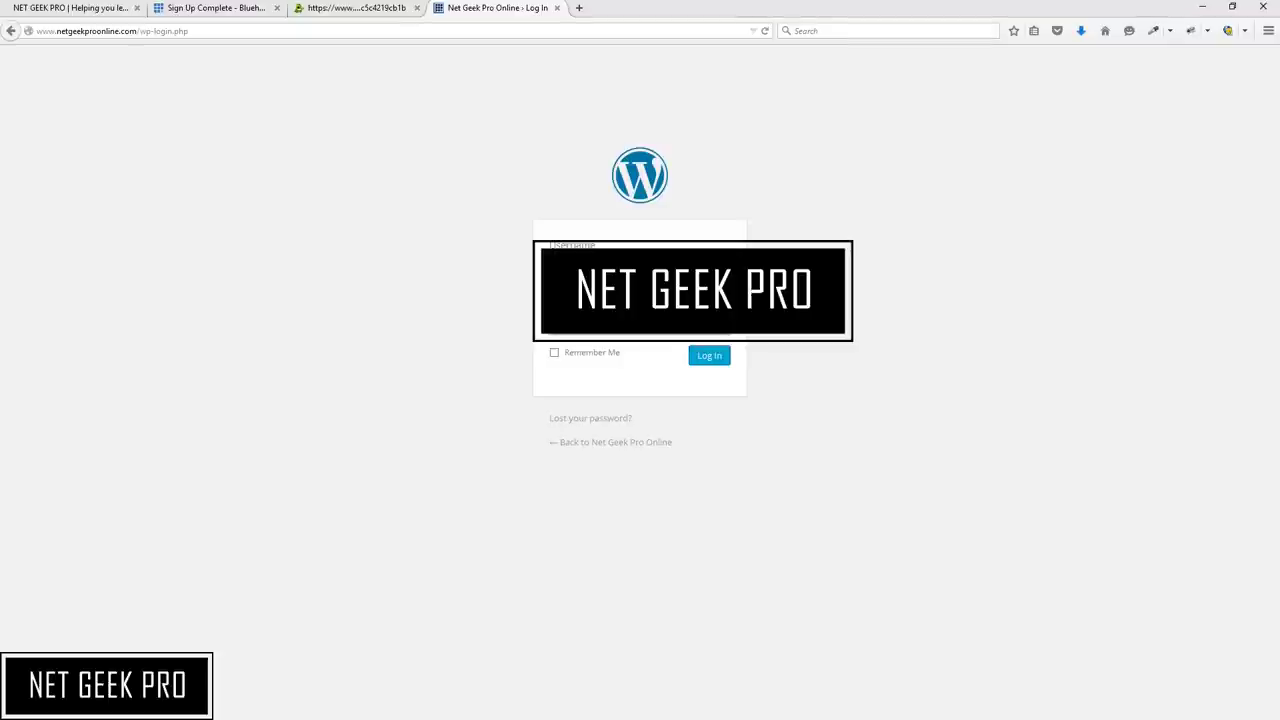
click(710, 357)
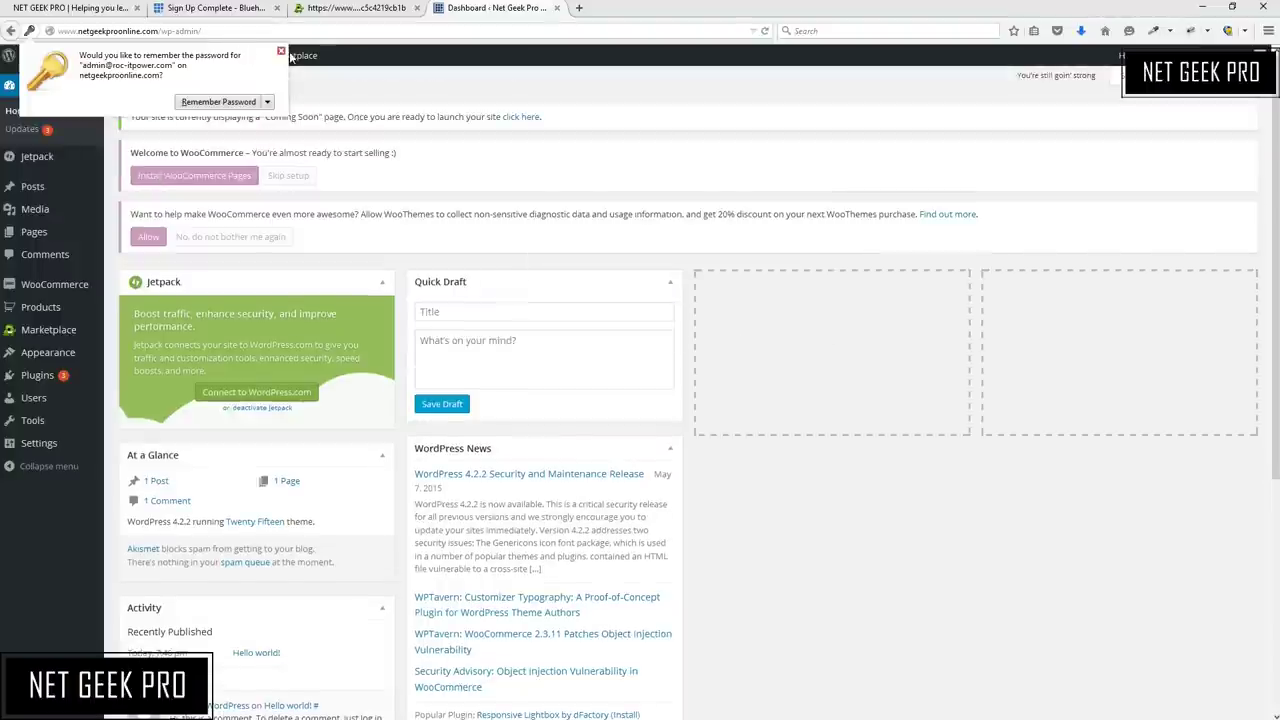
- Decline Firefox's password prompt and go from the admin bar to the public site's front page
click(281, 51)
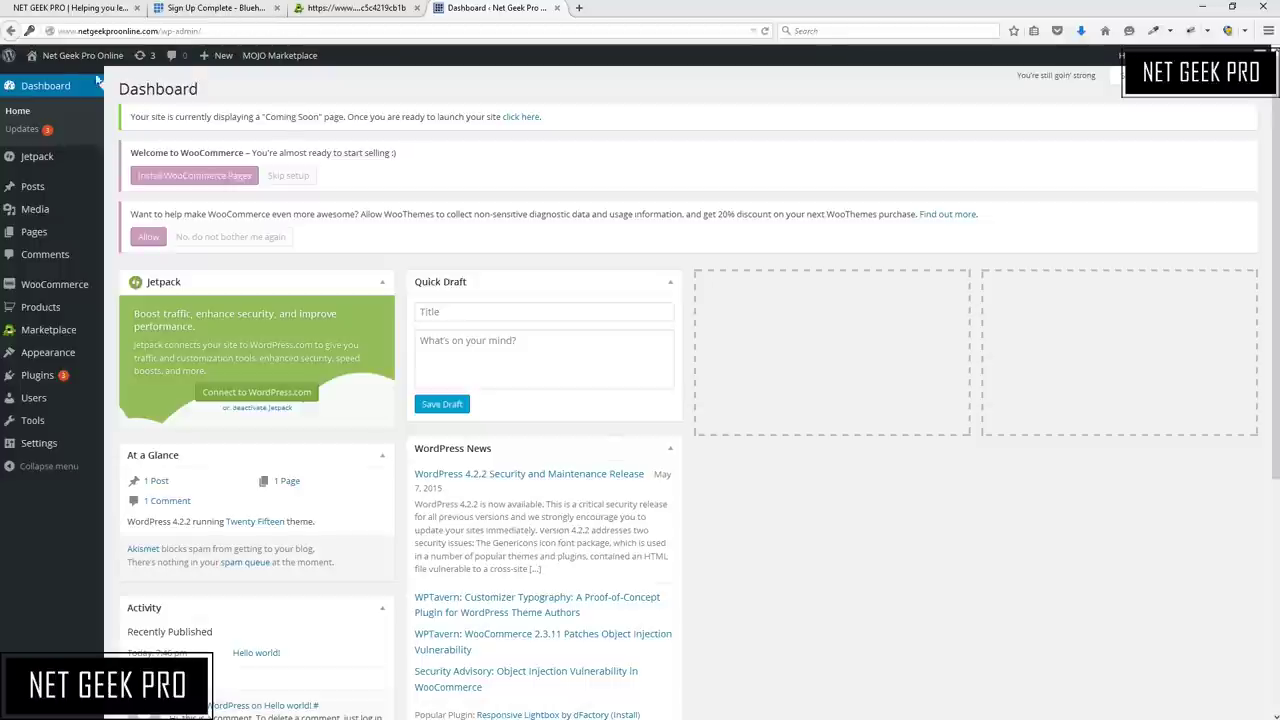
mouse_move(70, 62)
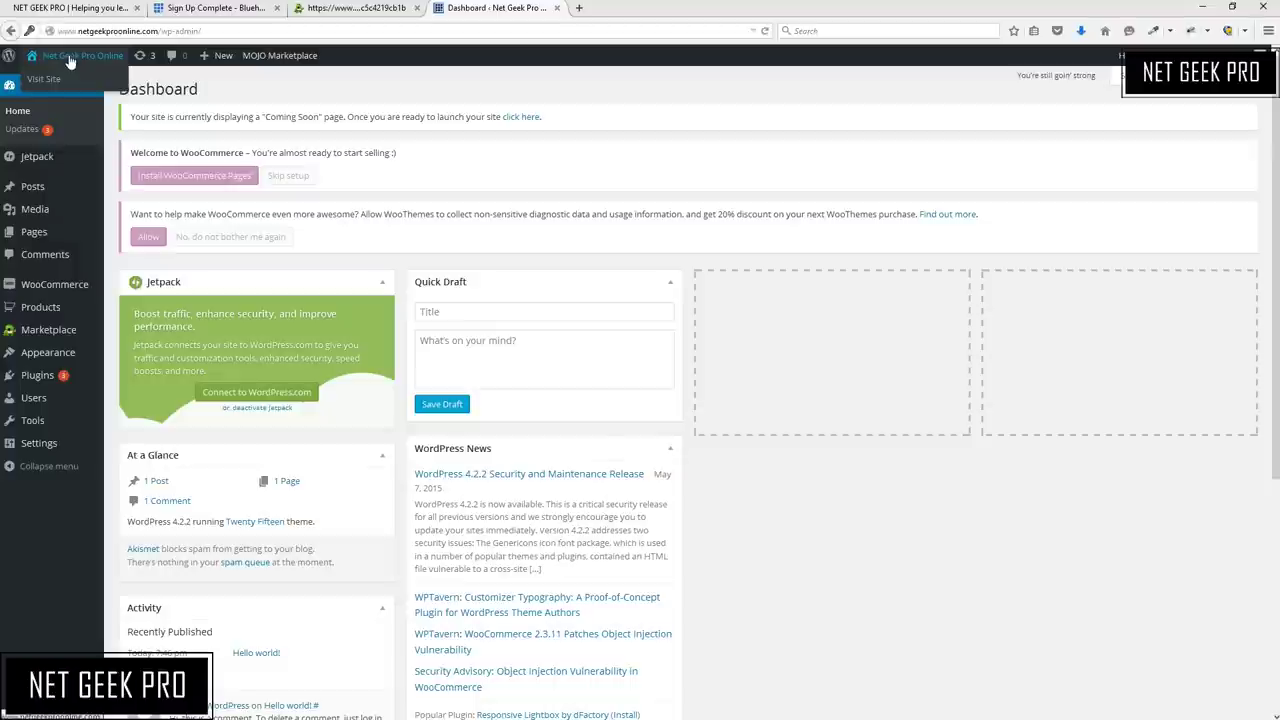
click(41, 88)
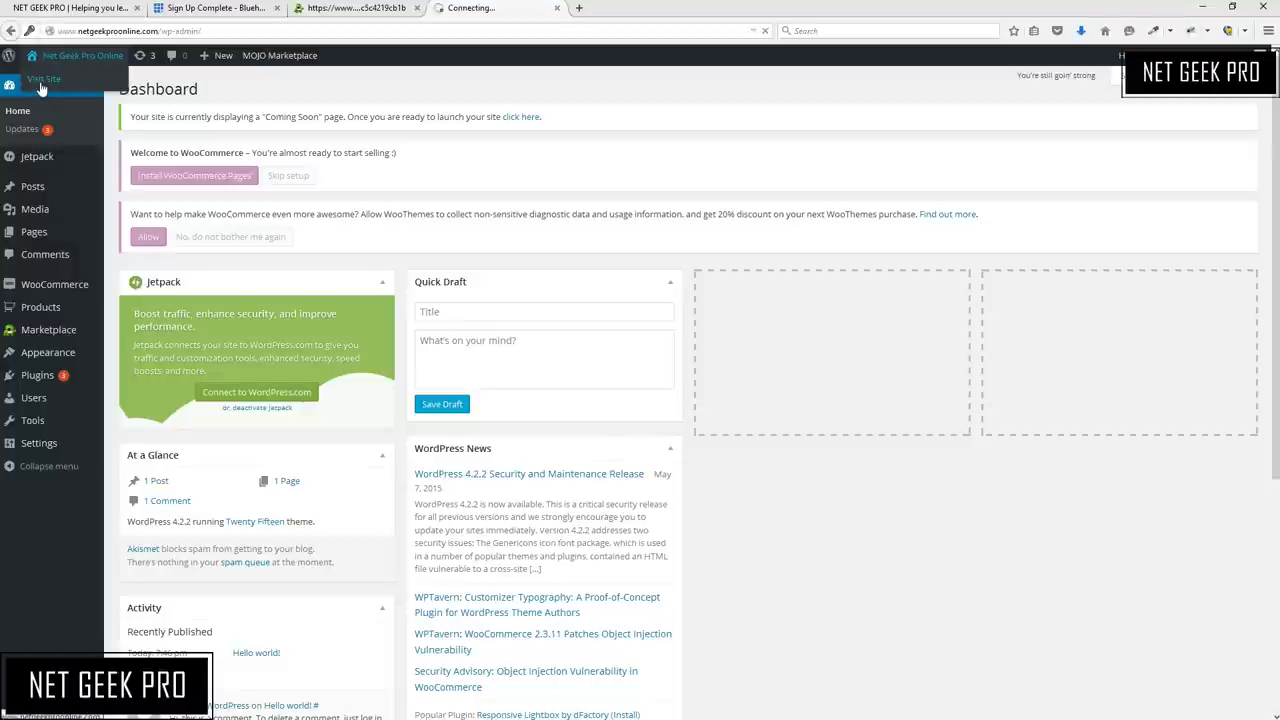